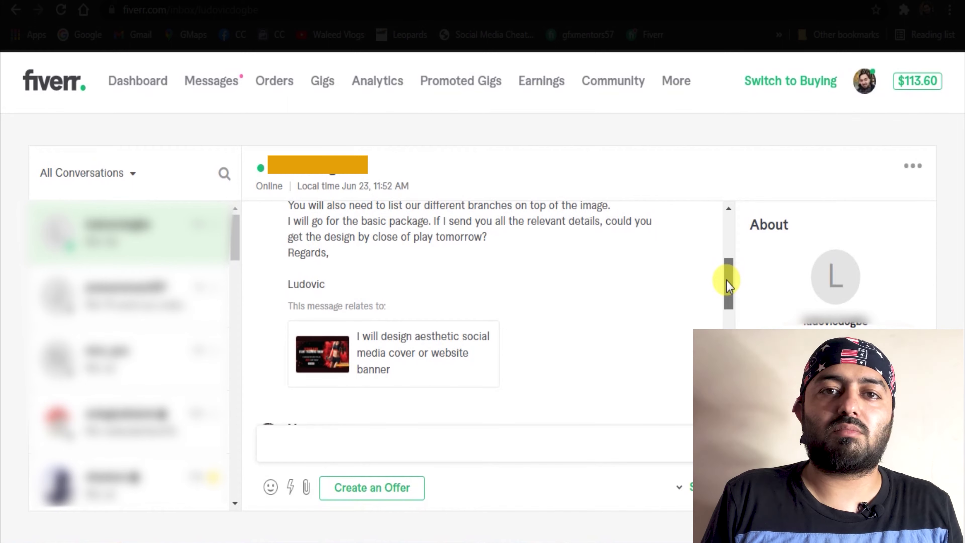
Start a single-payment offer in this conversation for the gig "I will design aesthetic social media cover or website banner"
left_click_drag(726, 280, 727, 285)
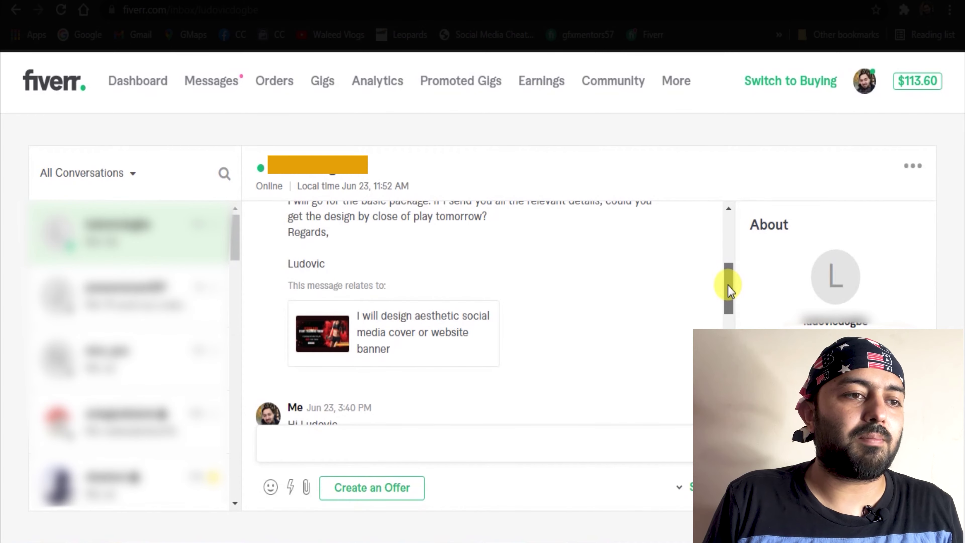
left_click_drag(727, 285, 728, 369)
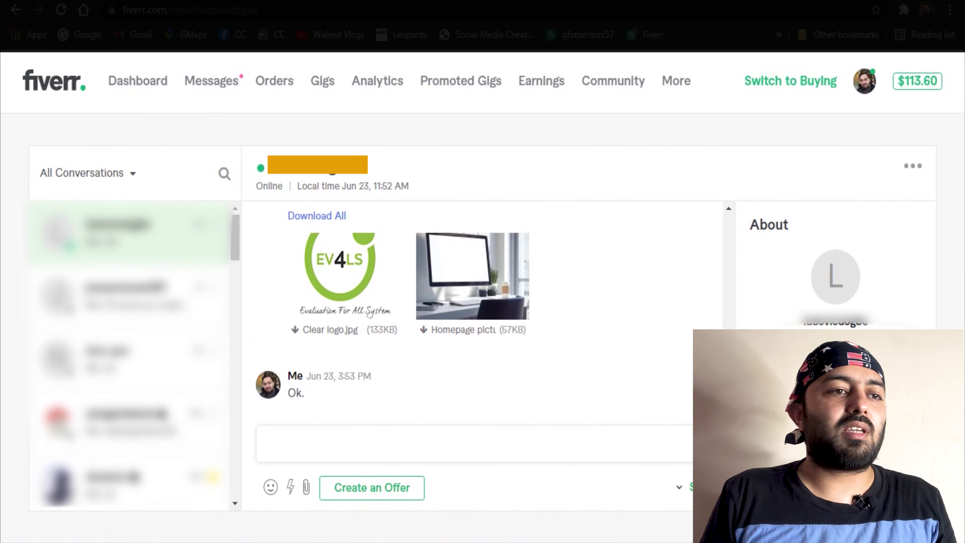
left_click(399, 491)
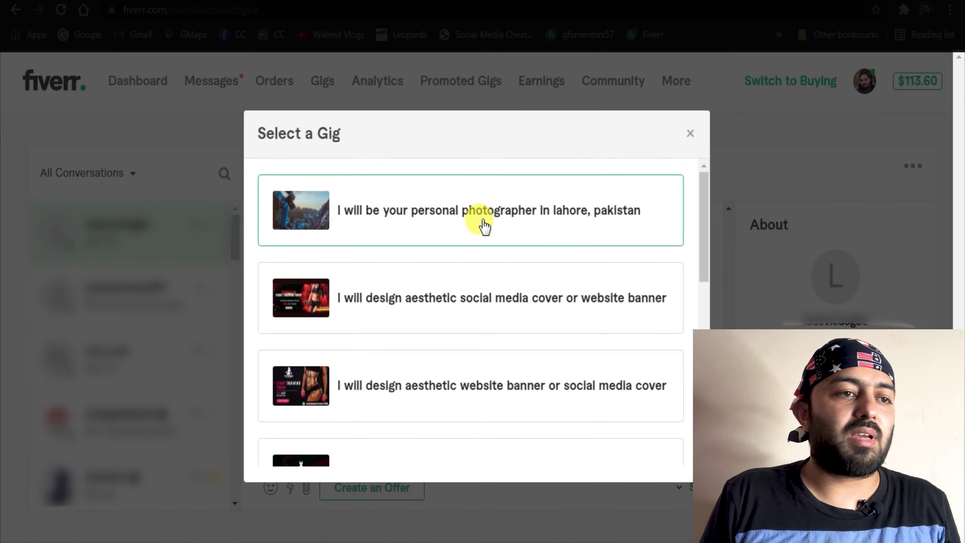
left_click_drag(703, 251, 697, 212)
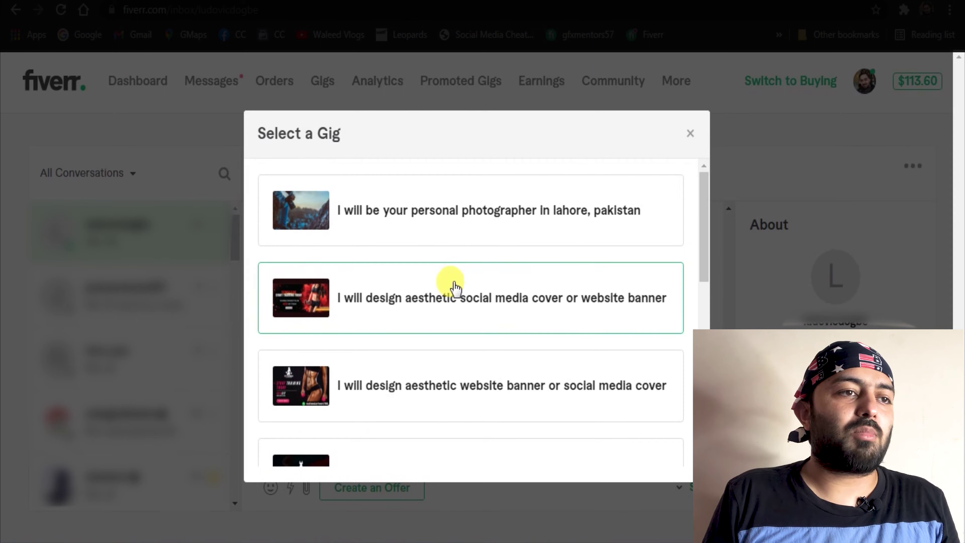
left_click(448, 298)
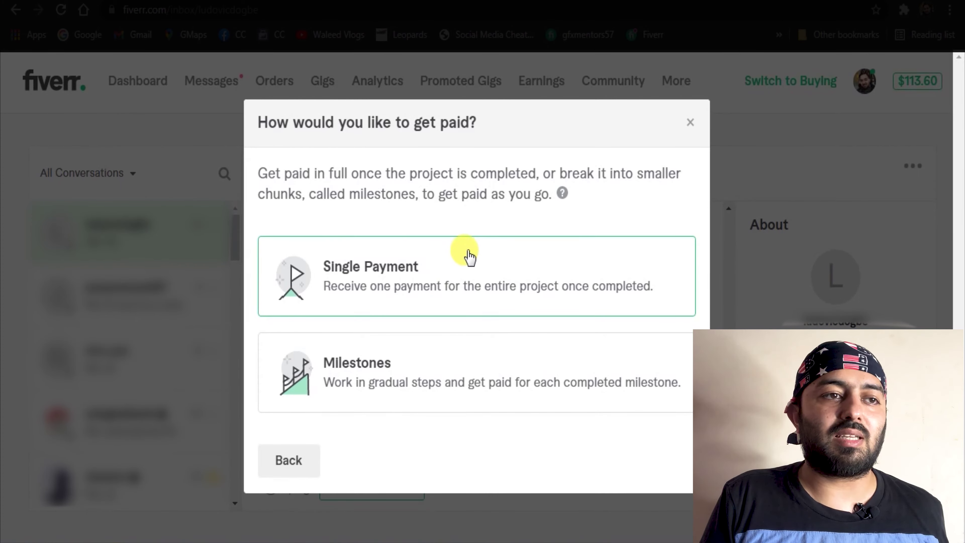
left_click(445, 262)
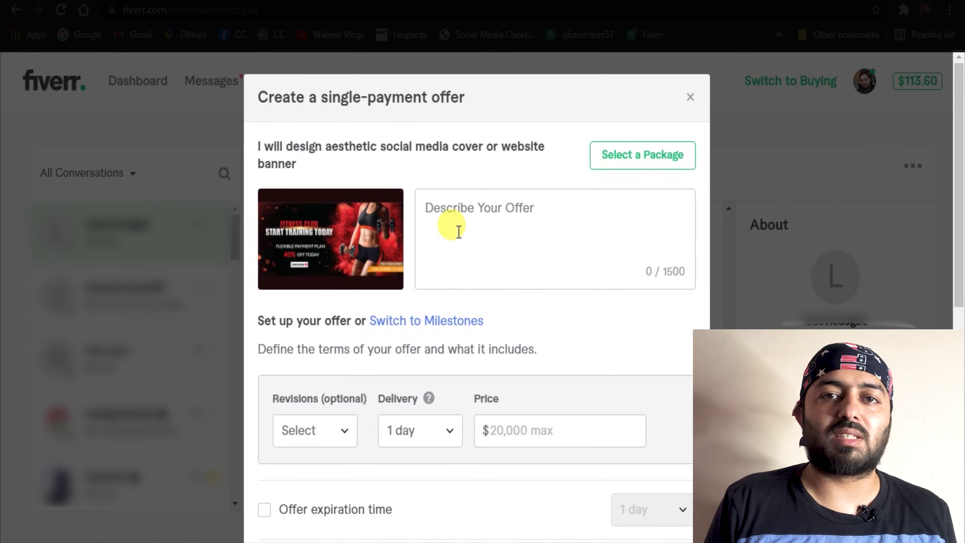
Describe the offer as "In this custom gig I will provide you 1 banner with 1 option according to the details provided in chat section."
left_click(480, 209)
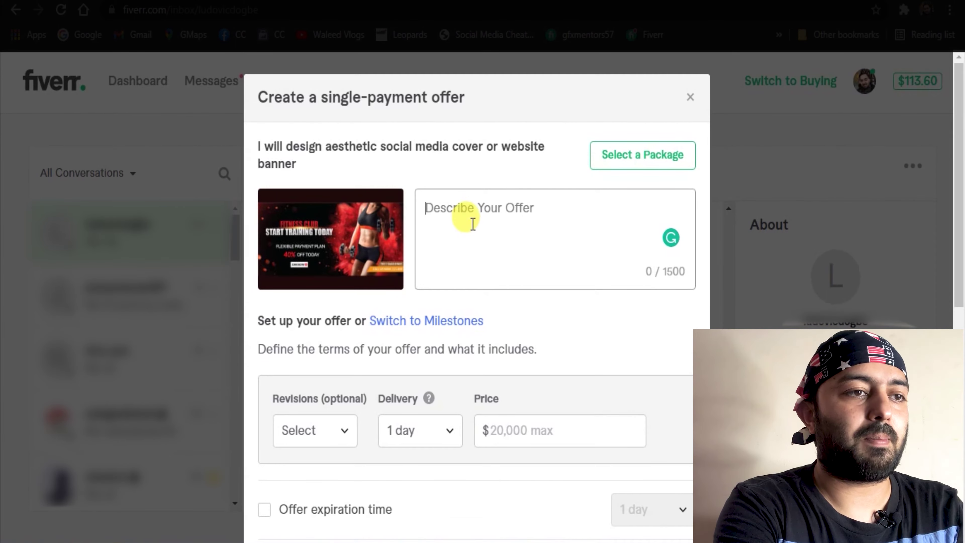
scroll(472, 220, "down", 1)
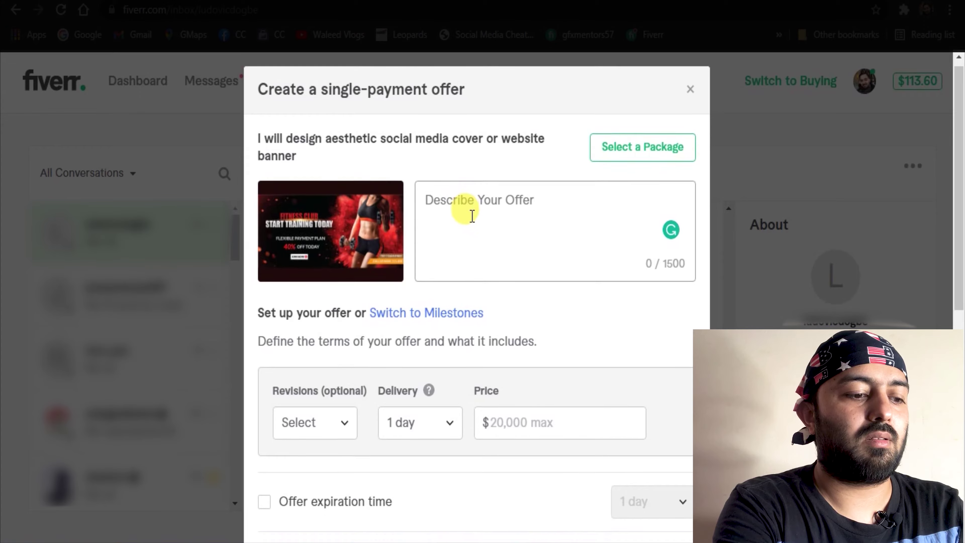
scroll(472, 216, "up", 1)
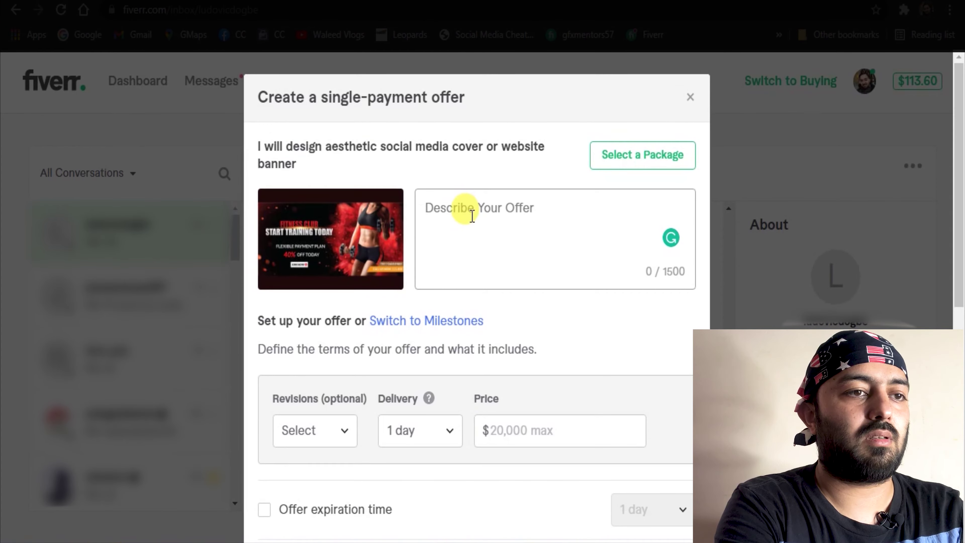
type("I")
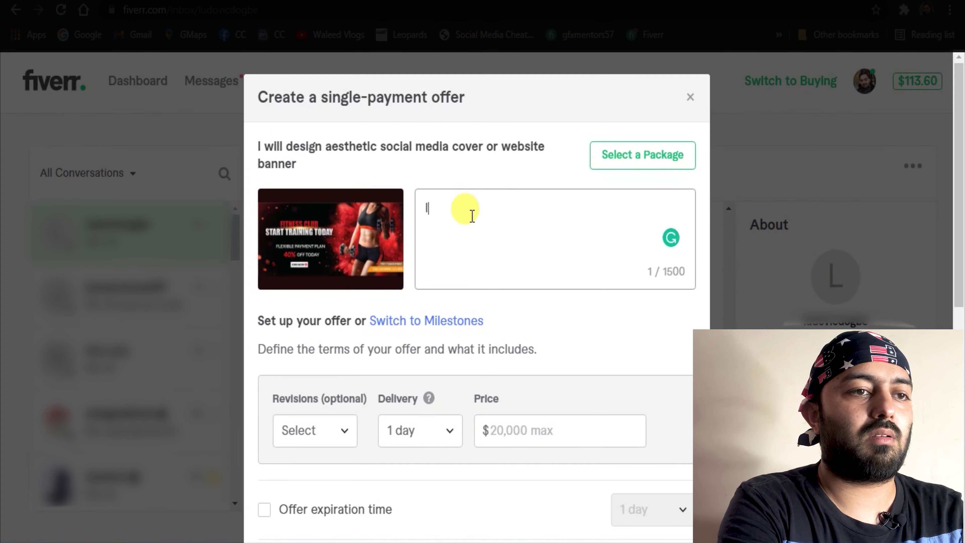
type("n this cus")
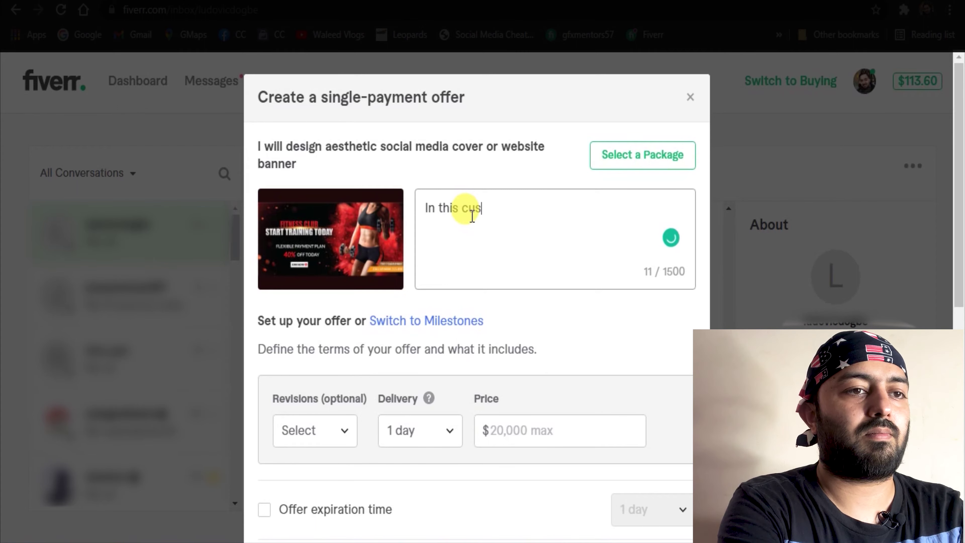
type("tom gig I will provide you")
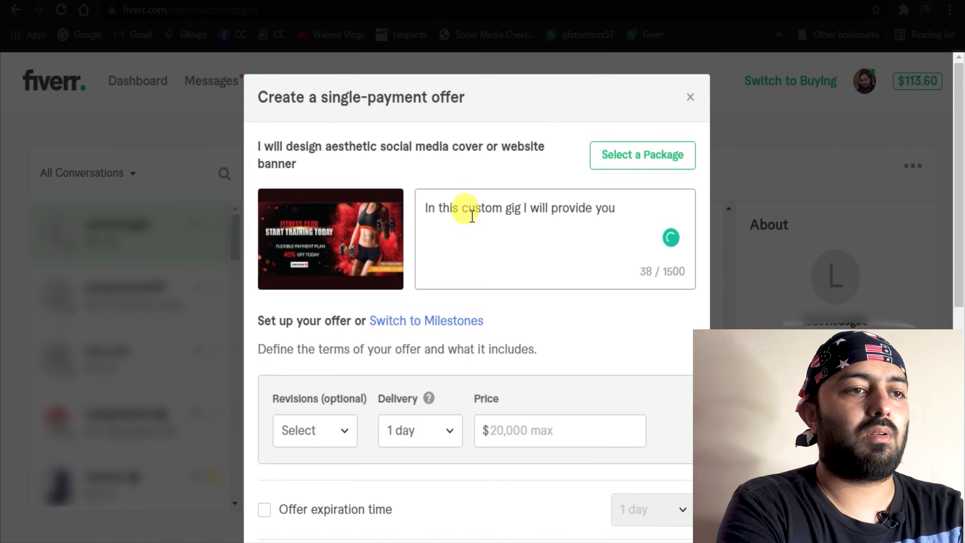
type("banner with ")
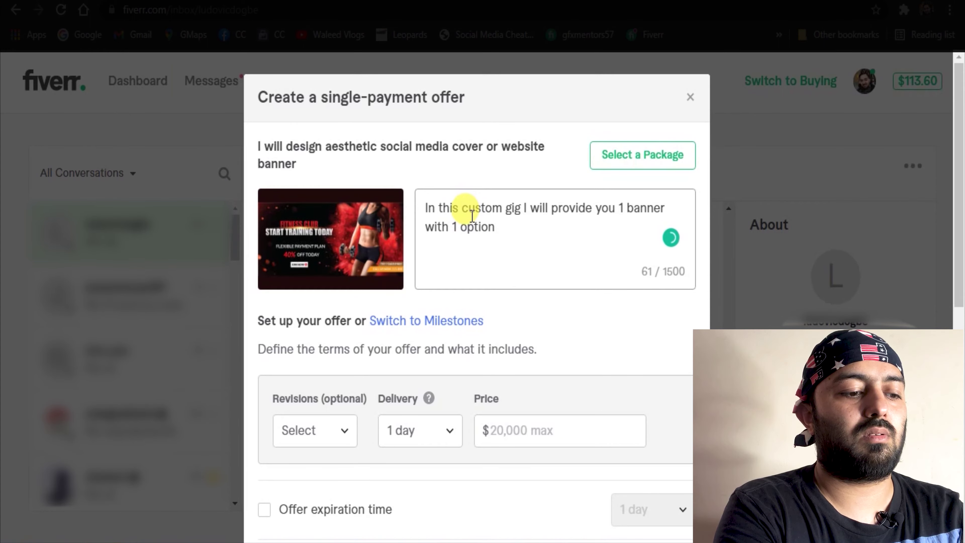
type("1 option according to th")
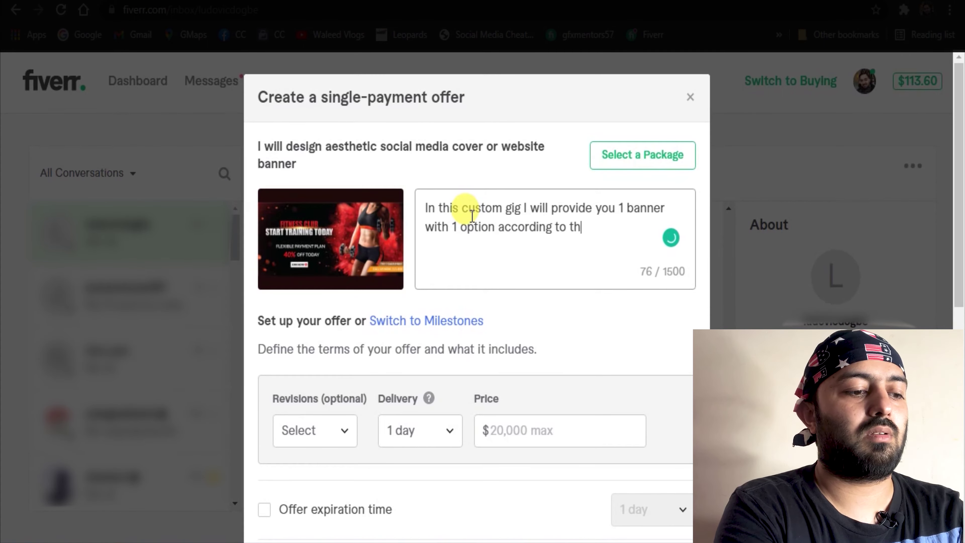
type("e details provi")
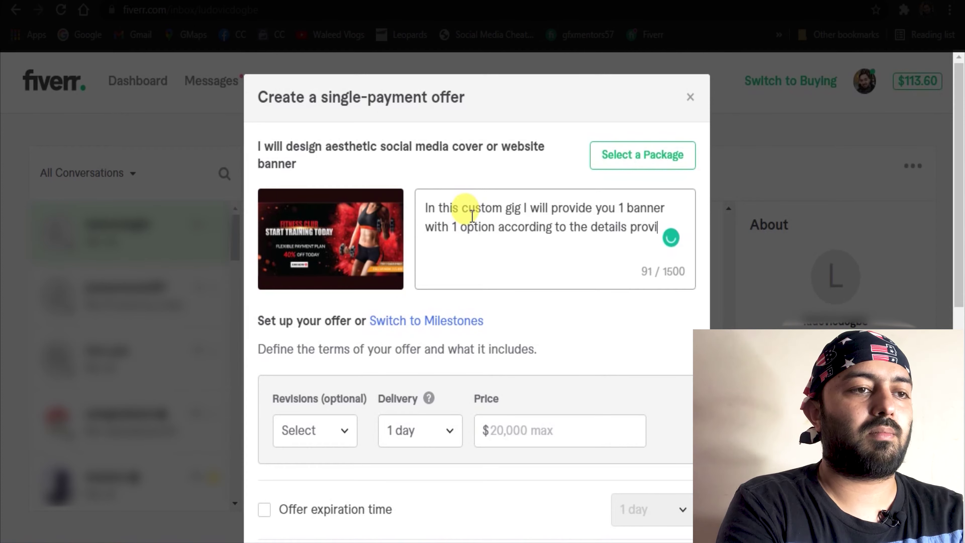
type("ded in chat section.")
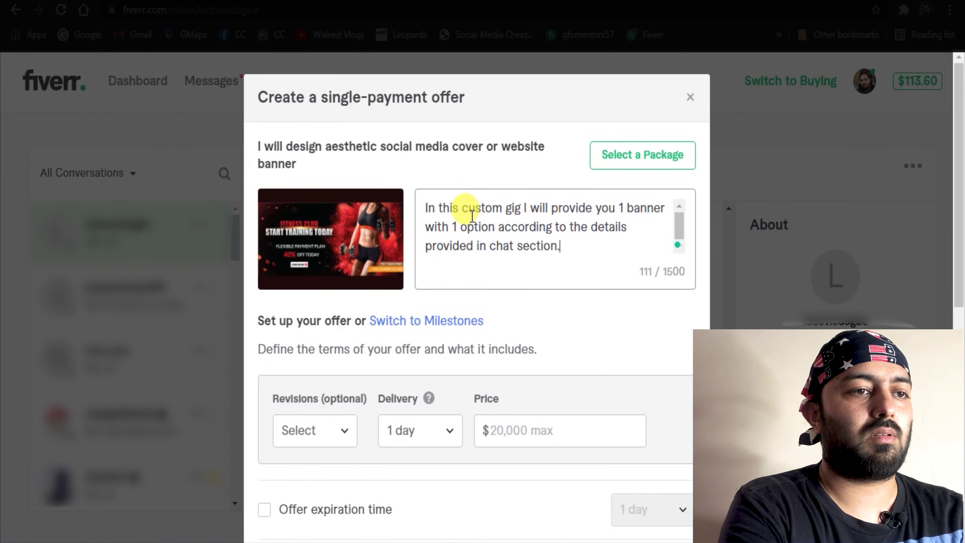
Add a second paragraph: "Upon design finalisation i will provide you all source/master files with complete editing & publishing copyrights."
key("Return")
key("Return")
type("Upon design")
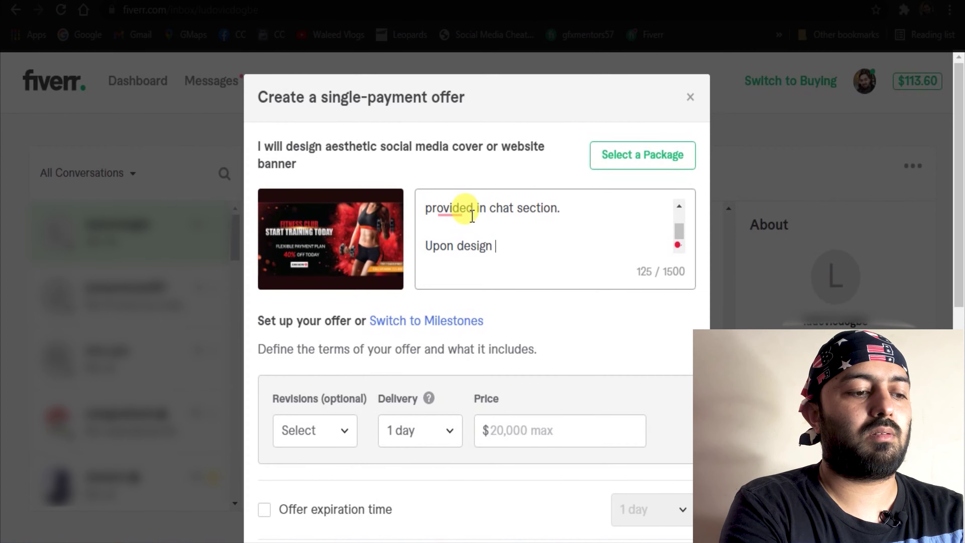
type(" finalisatio")
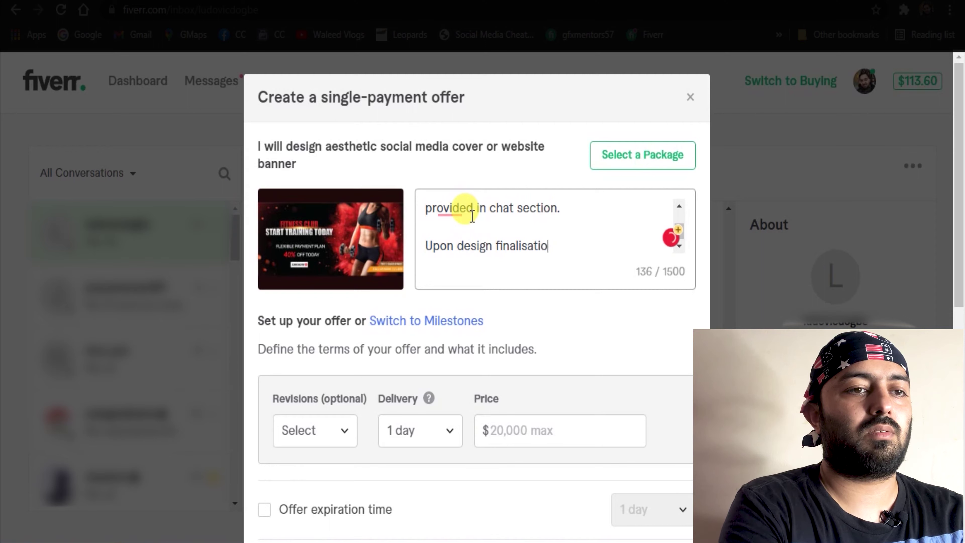
type("n i will provide you all")
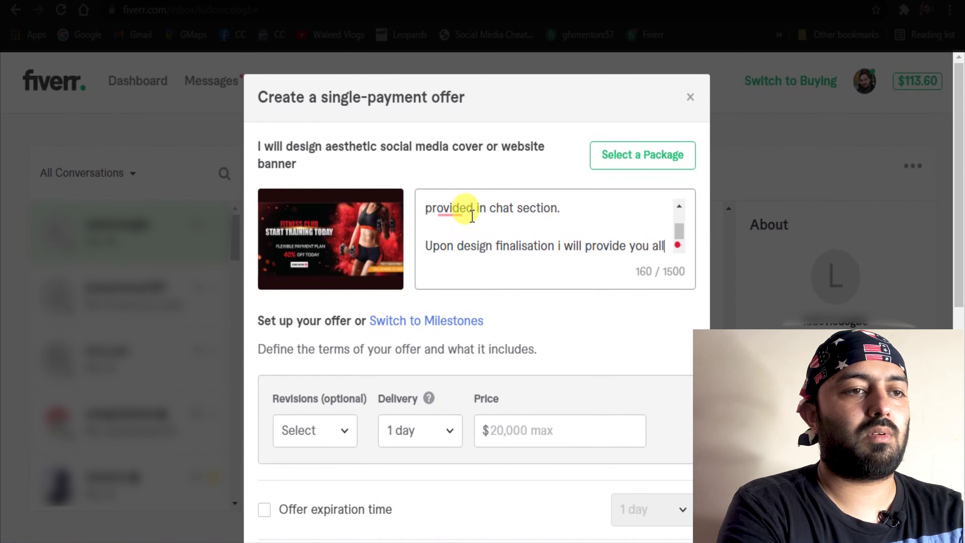
type(" source/master files w")
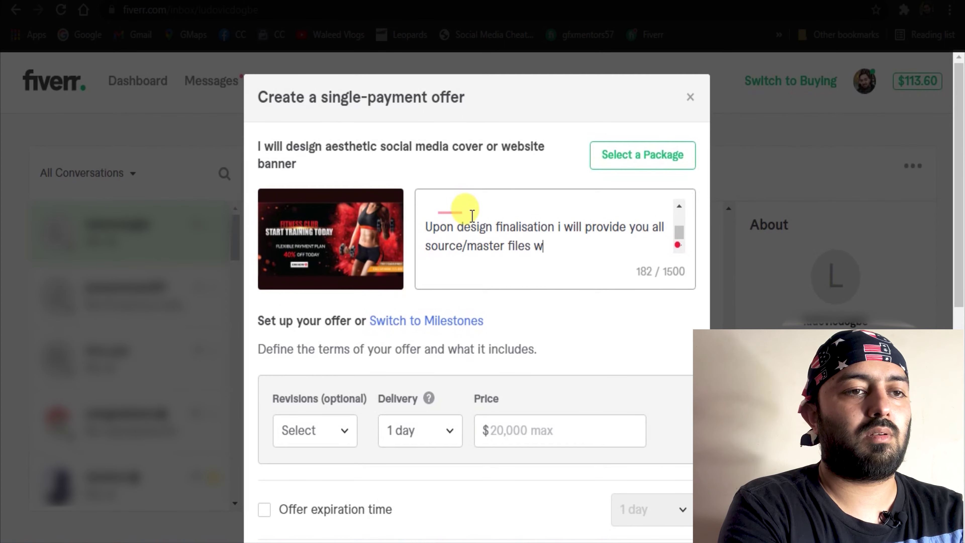
type("ith complete editing")
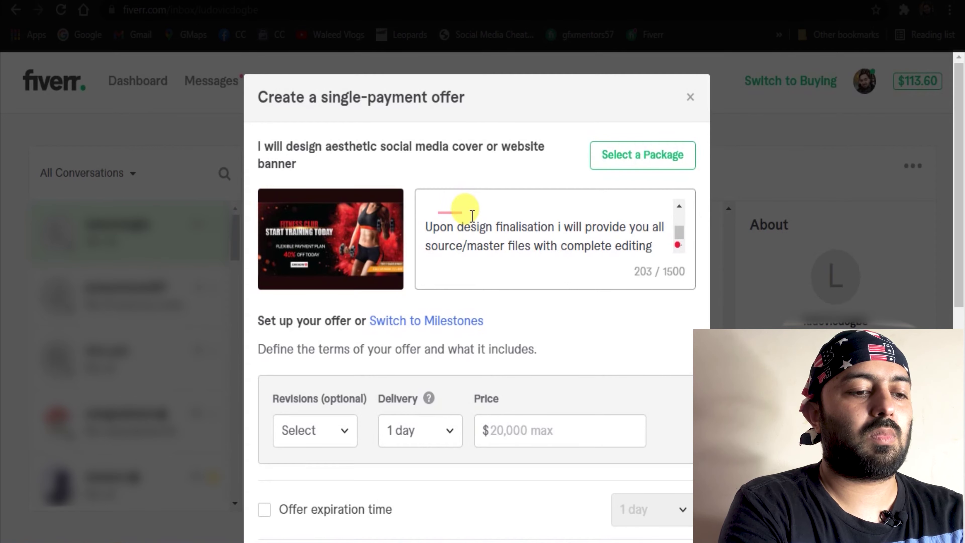
type(" & publishing c")
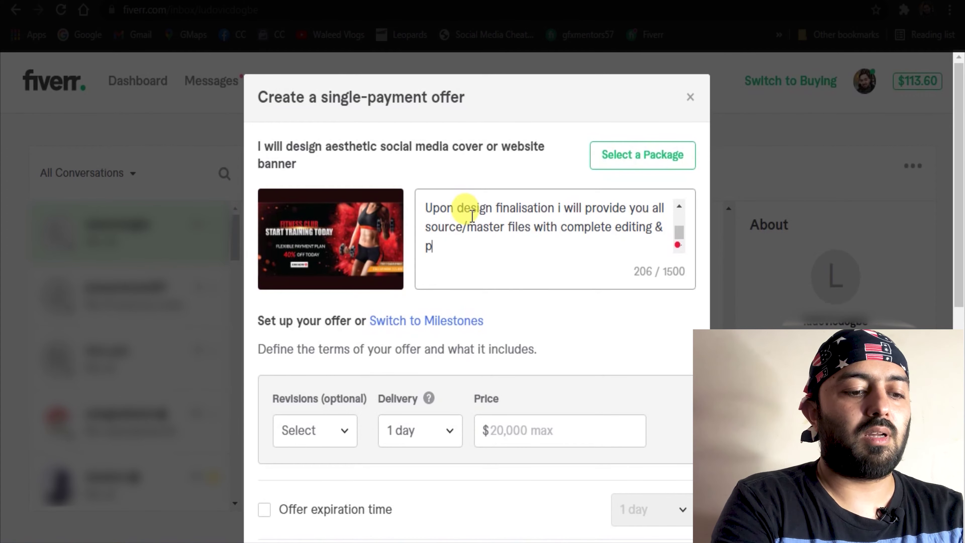
type("opyrig")
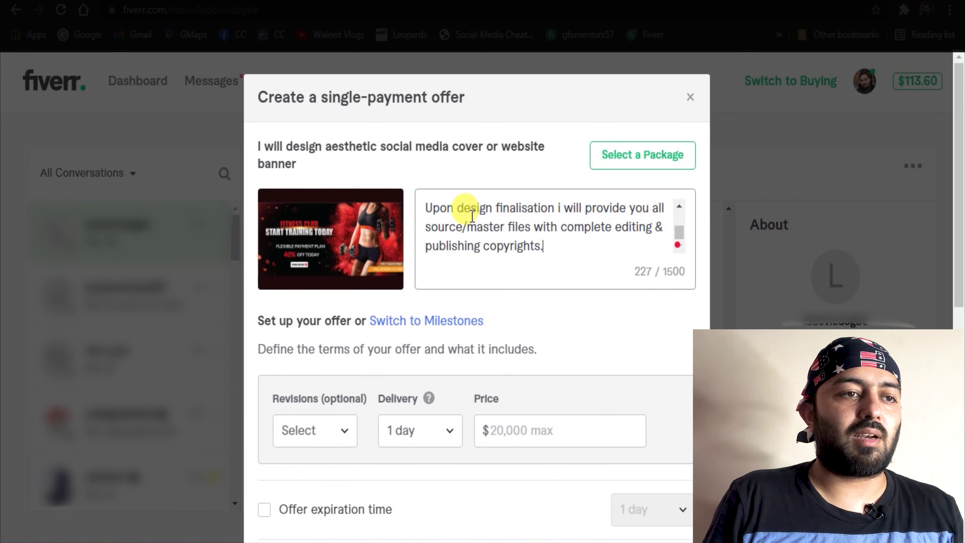
type("hts.")
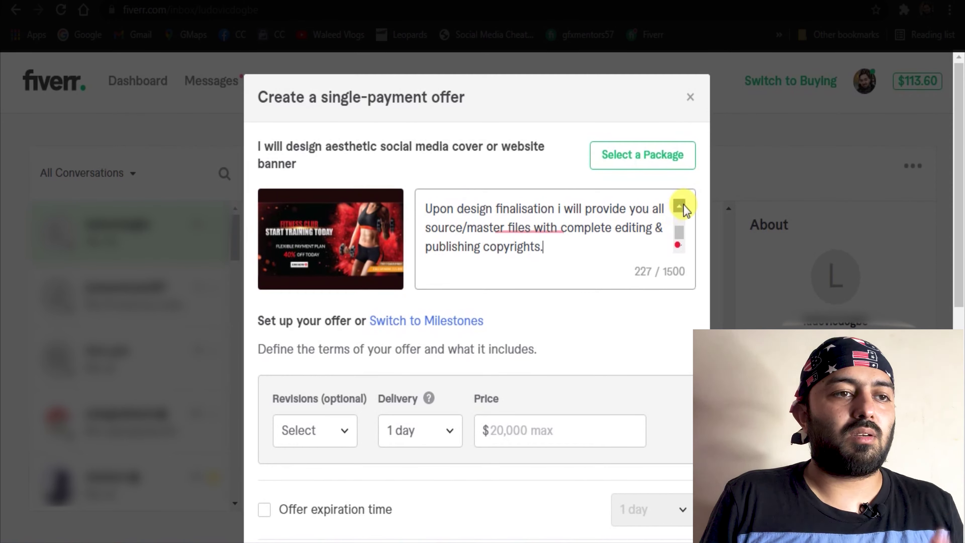
Accept Grammarly's corrections in the first paragraph, adding "the" before "chat" and a comma after "gig"
left_click(680, 206)
mouse_move(452, 216)
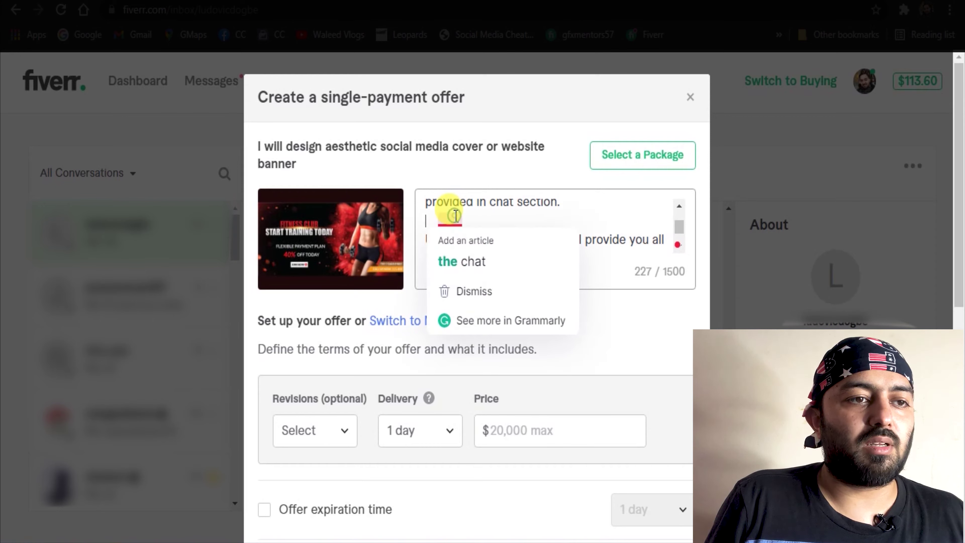
left_click(471, 267)
scroll(509, 239, "up", 2)
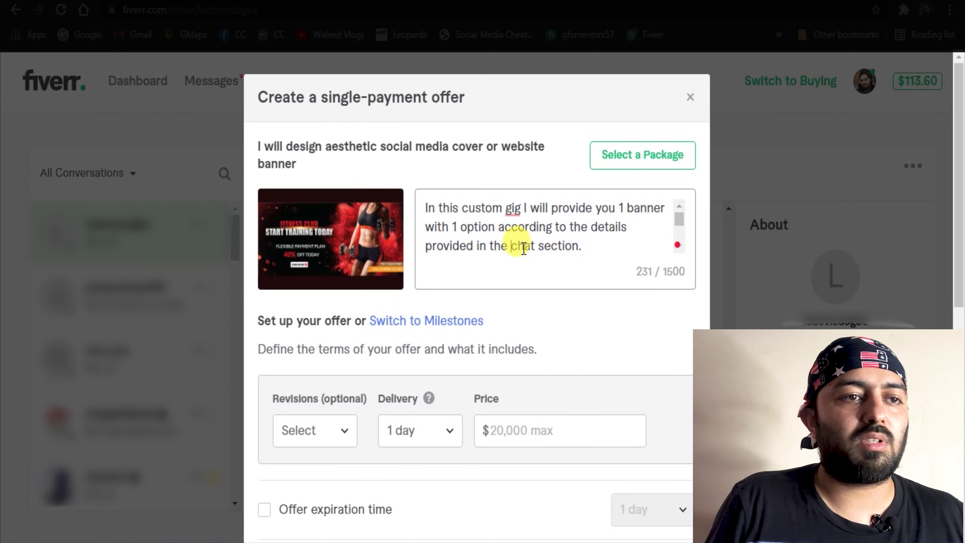
mouse_move(514, 215)
left_click(532, 261)
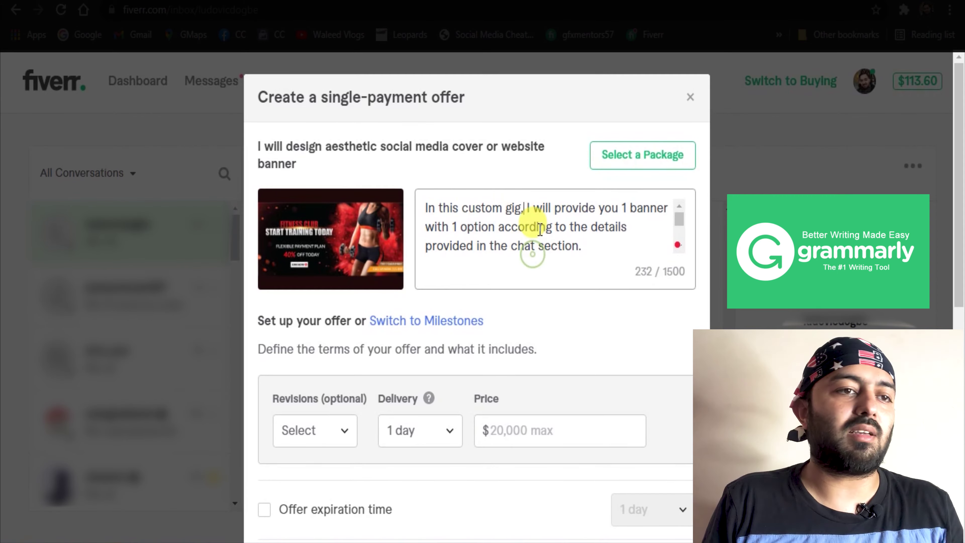
Accept Grammarly's corrections in the second paragraph: spell "finalization", add a comma after it, and capitalize "I"
scroll(536, 244, "down", 2)
mouse_move(536, 206)
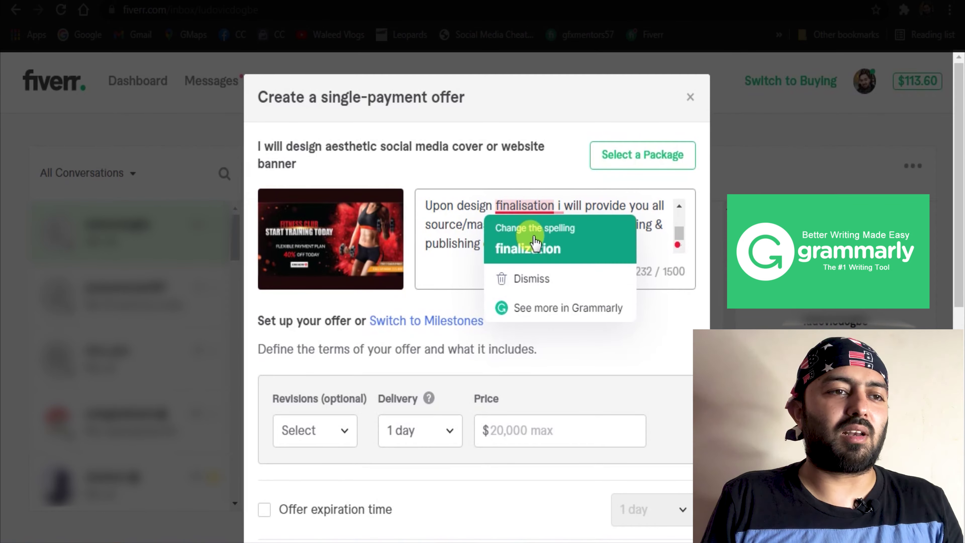
left_click(560, 248)
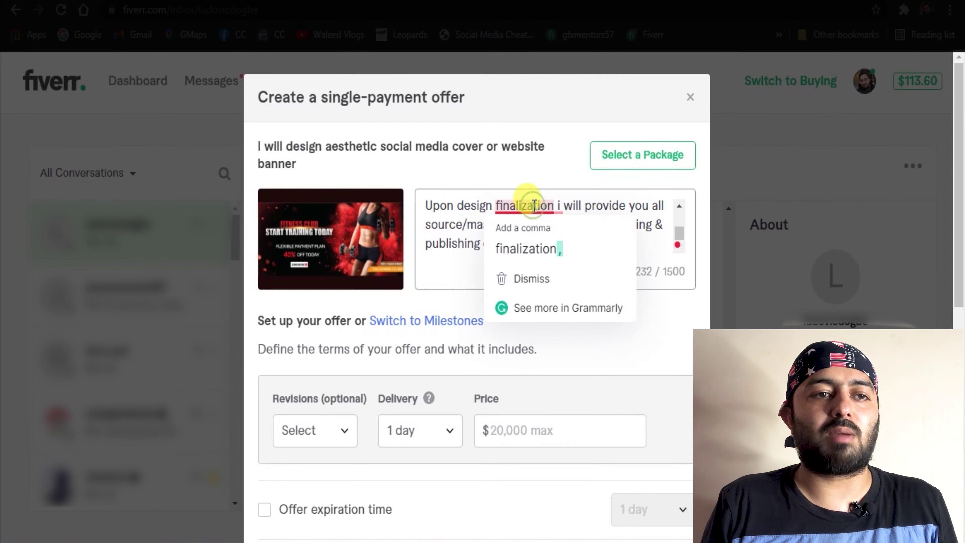
left_click(538, 248)
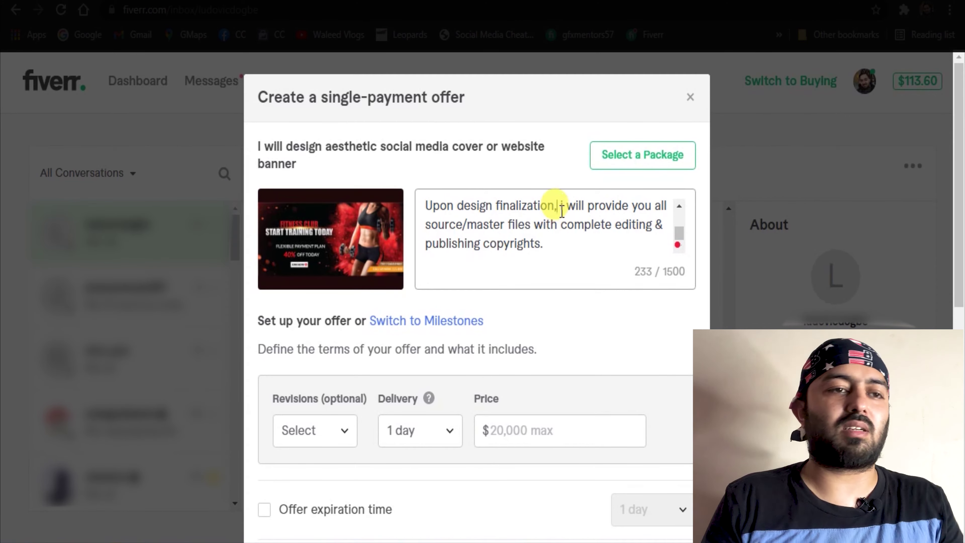
mouse_move(557, 210)
left_click(568, 236)
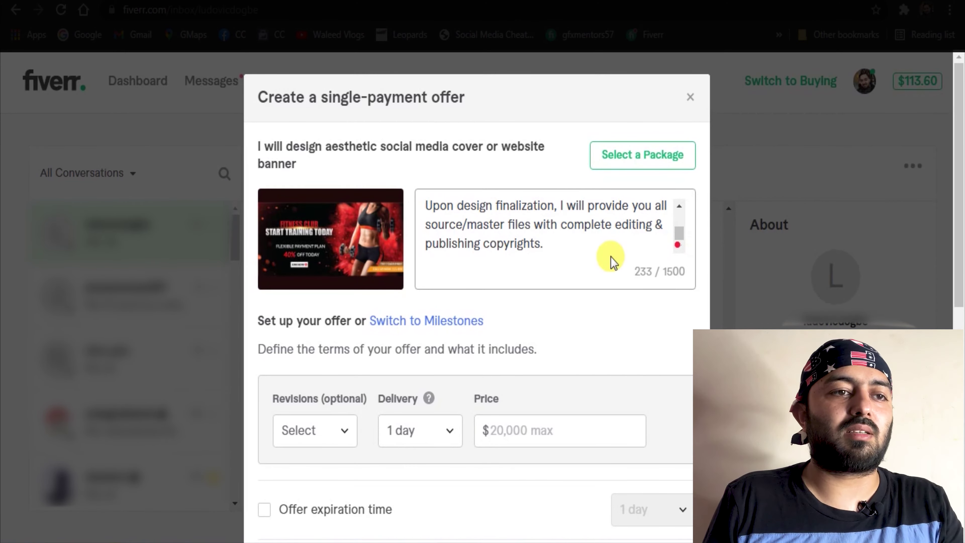
Review the whole offer description and Grammarly's clarity suggestion for its first sentence
left_click(593, 245)
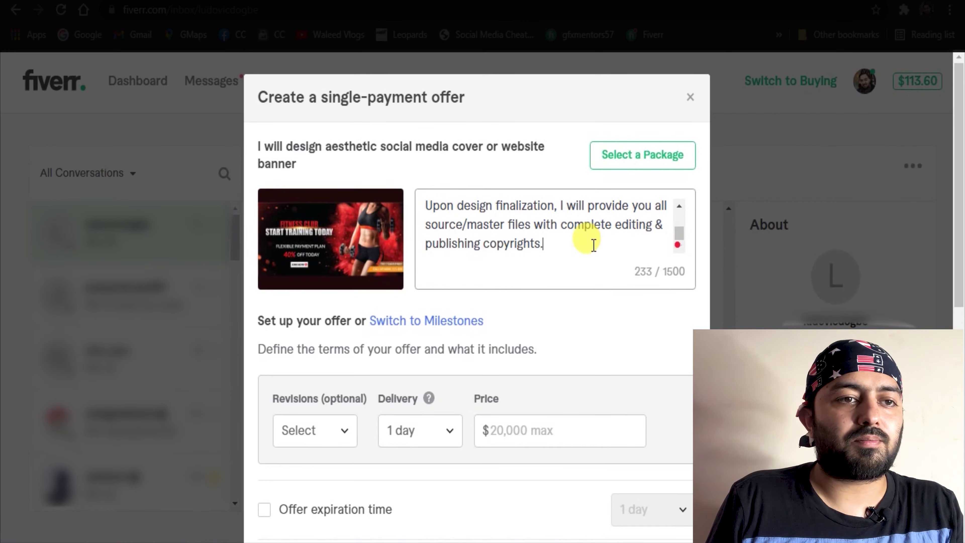
scroll(593, 244, "down", 2)
scroll(590, 228, "up", 5)
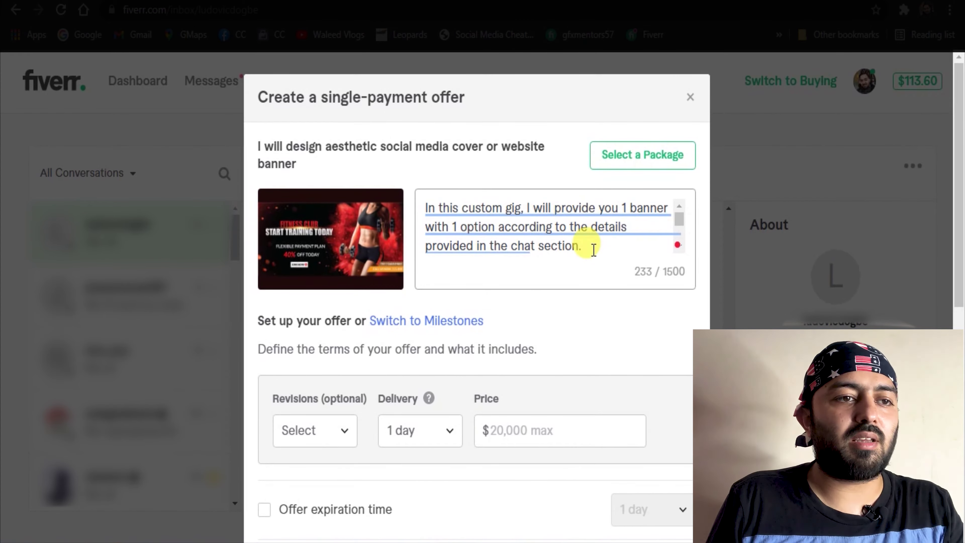
scroll(596, 240, "down", 2)
scroll(587, 233, "down", 1)
scroll(593, 233, "up", 3)
mouse_move(597, 222)
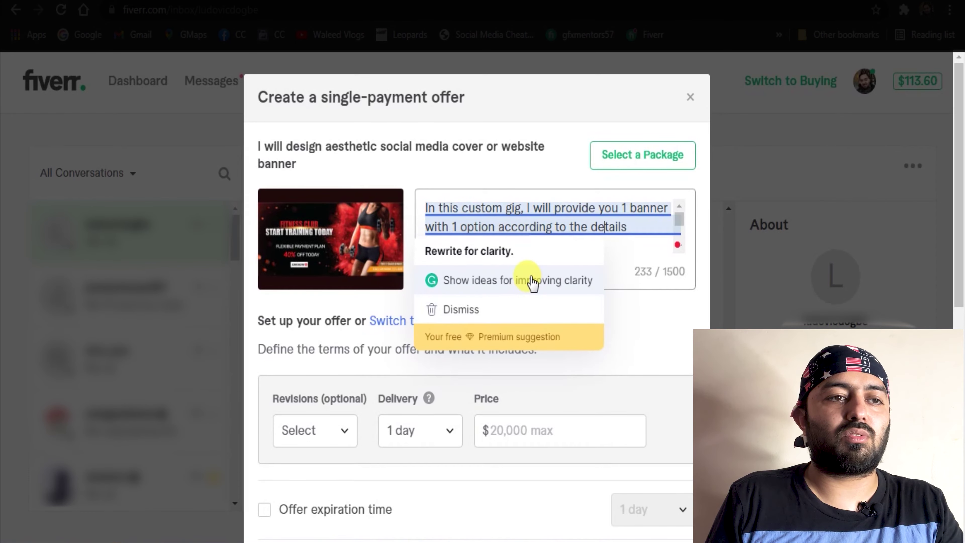
scroll(629, 226, "down", 3)
scroll(608, 226, "up", 3)
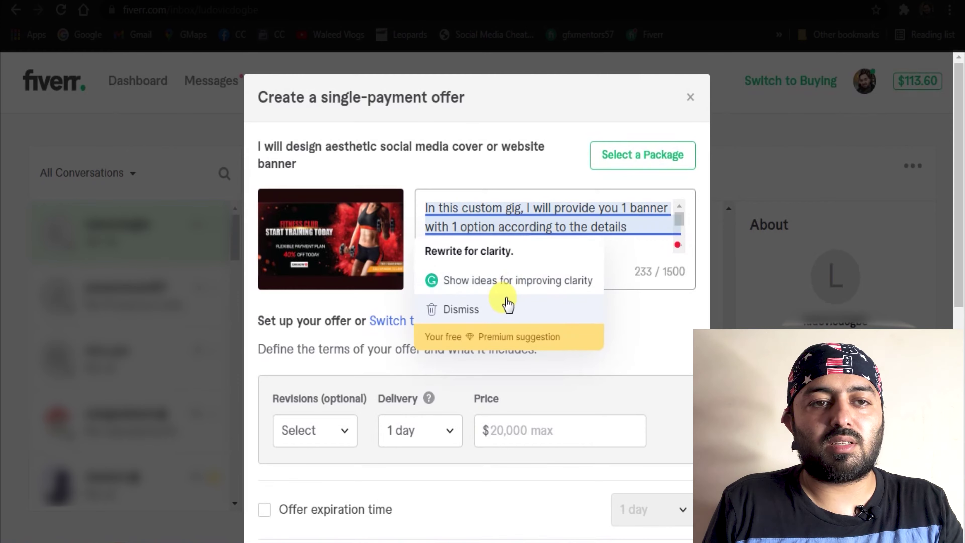
Replace the description's first sentence with Grammarly's clarity rewrite, beginning "I will provide you 1 banner with 1 option in this custom gig"
left_click(677, 245)
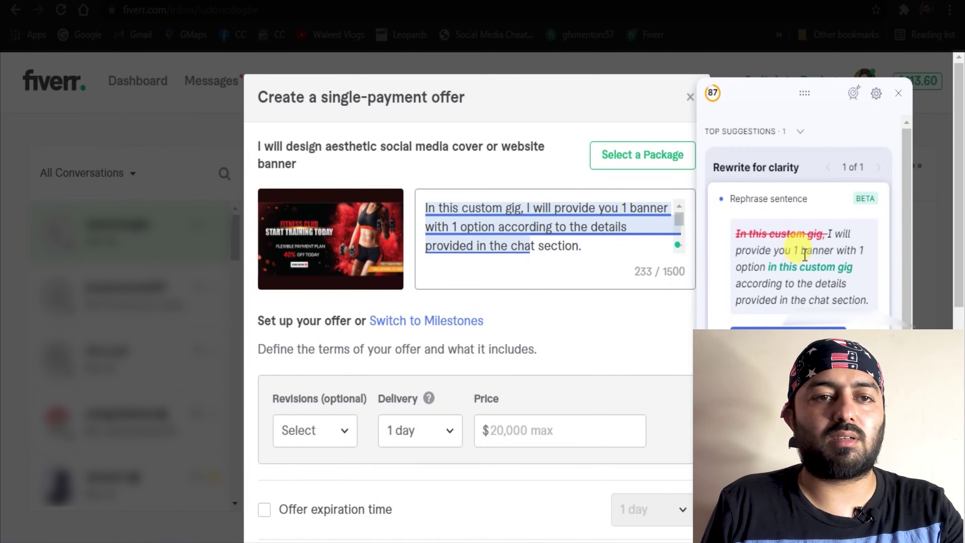
left_click_drag(829, 234, 871, 303)
key("ctrl+c")
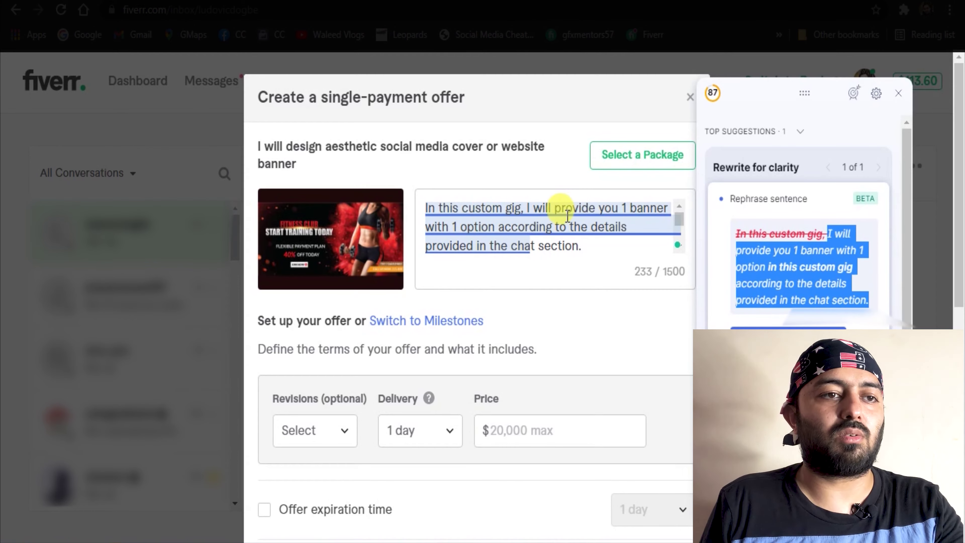
left_click(564, 226)
left_click(586, 246)
left_click_drag(586, 246, 414, 198)
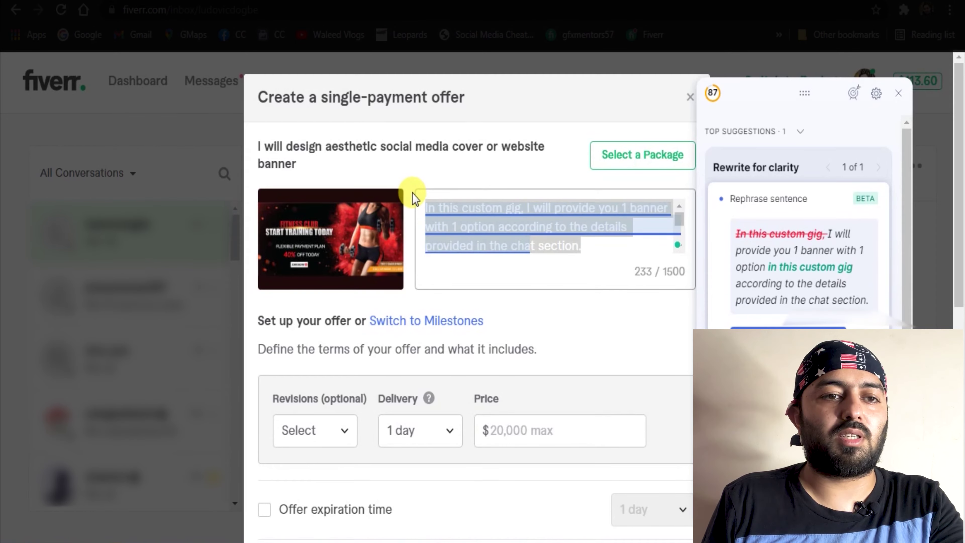
key("ctrl+v")
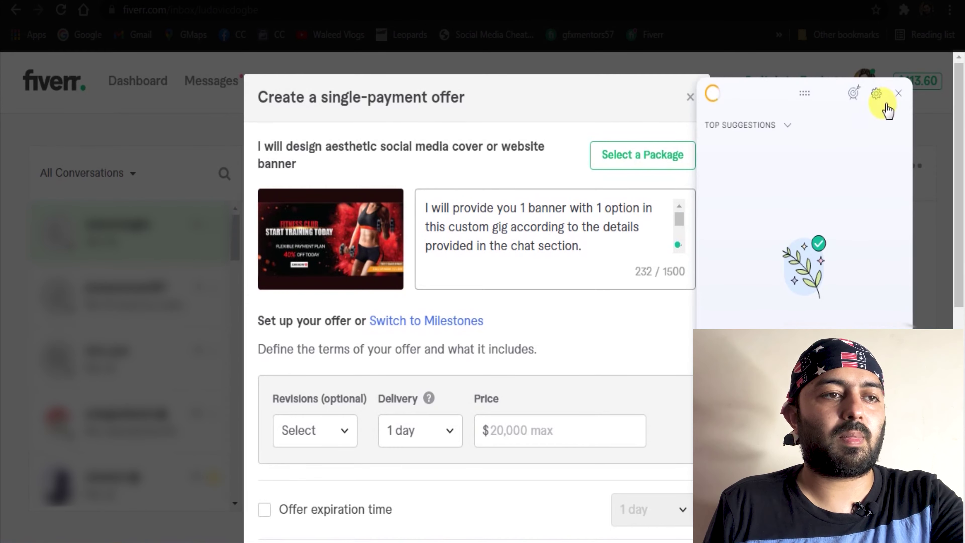
left_click(898, 93)
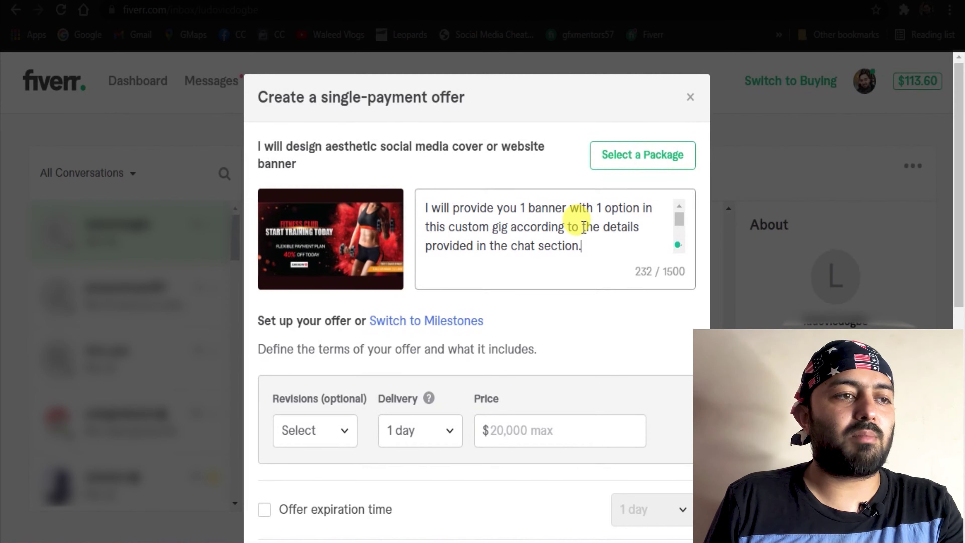
Set the offer's price to $6, its delivery time to 1 day and the number of revisions to 3
scroll(572, 218, "down", 2)
scroll(390, 320, "down", 3)
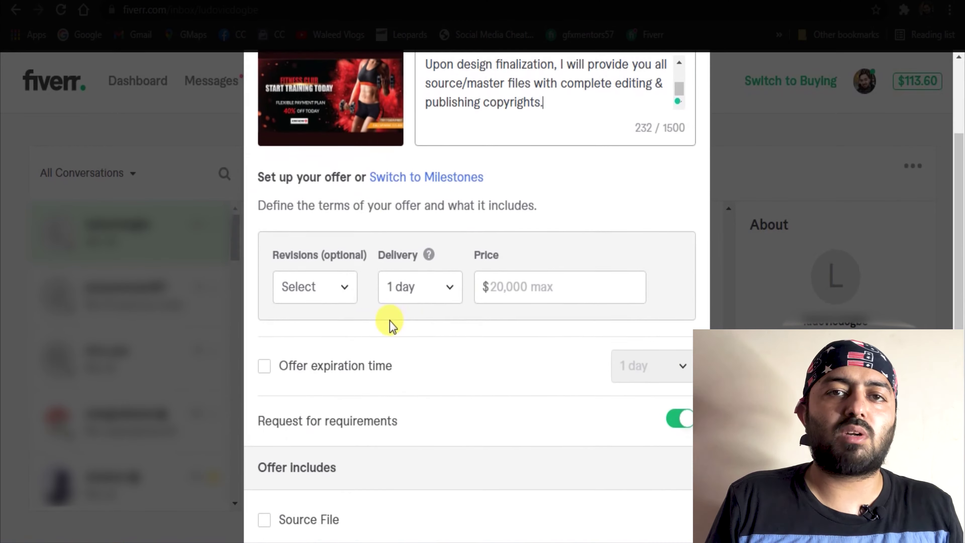
left_click(344, 282)
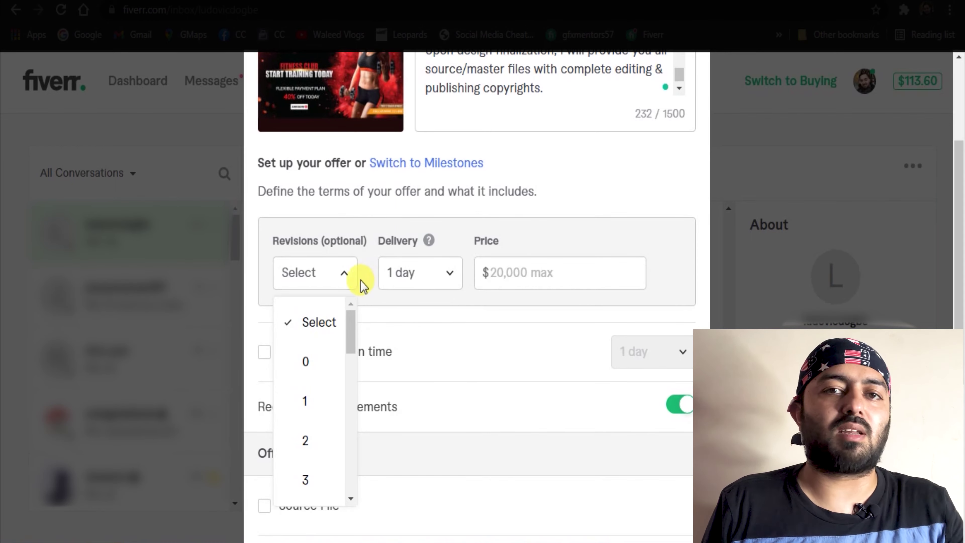
left_click(502, 276)
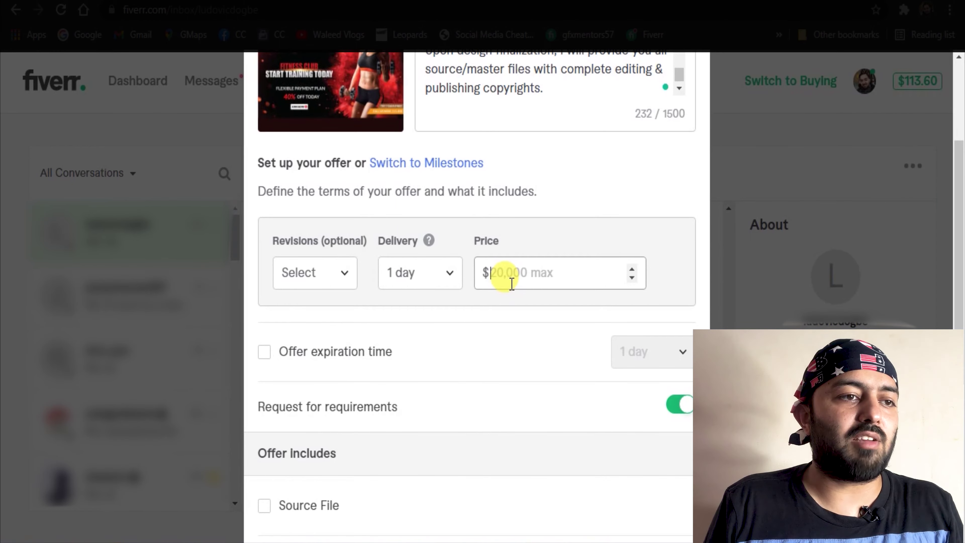
type("6")
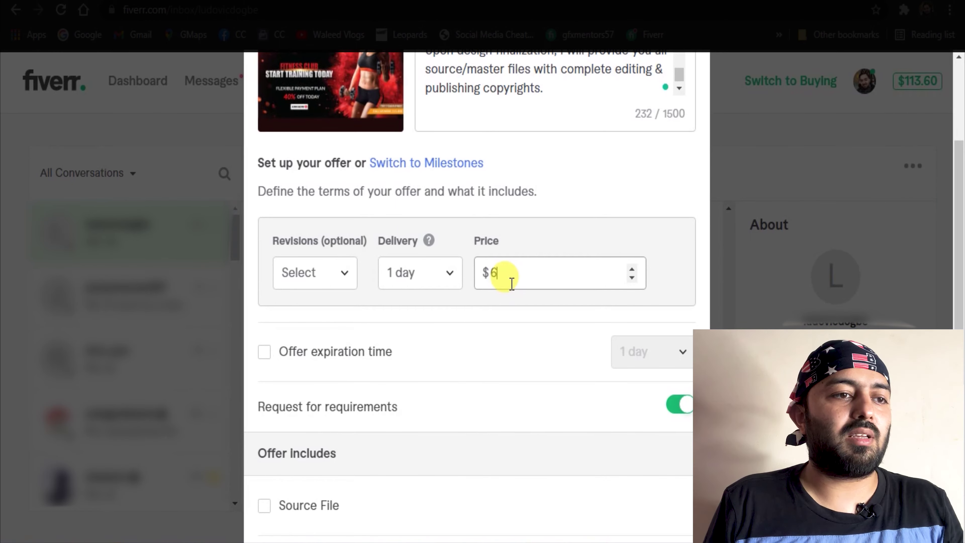
left_click(424, 277)
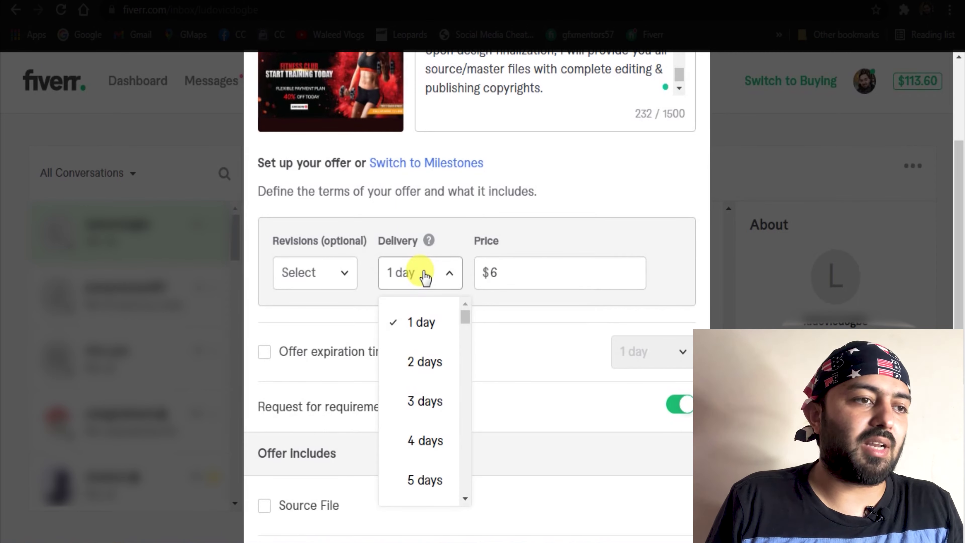
left_click(425, 331)
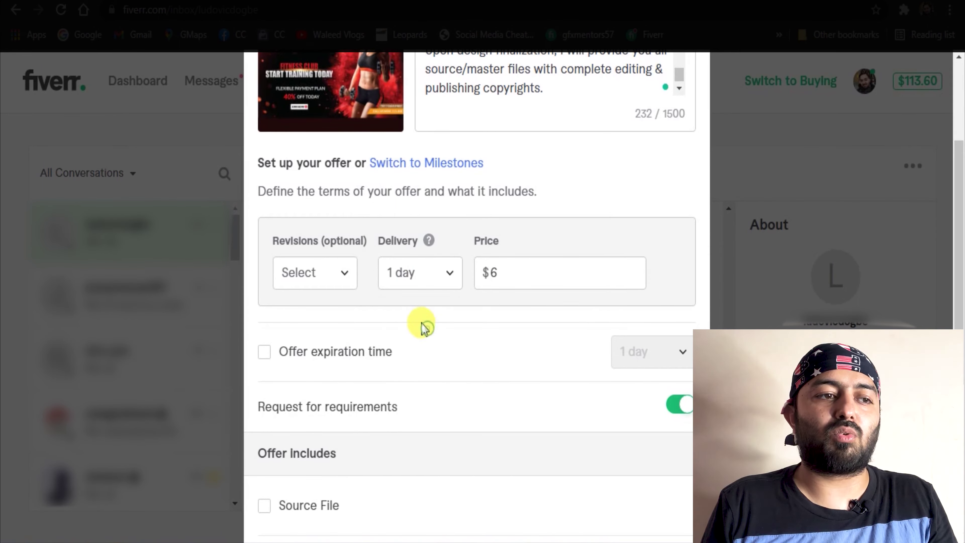
left_click(345, 274)
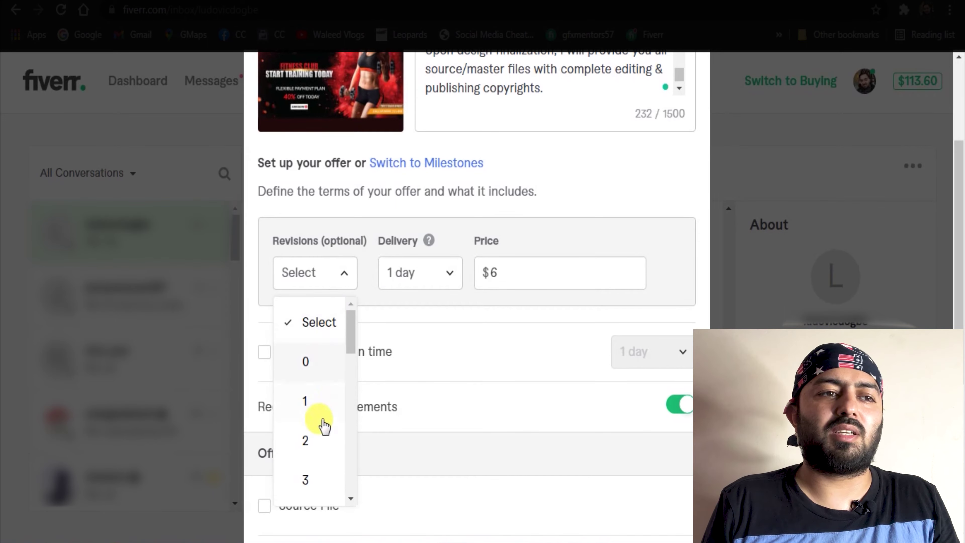
left_click(317, 474)
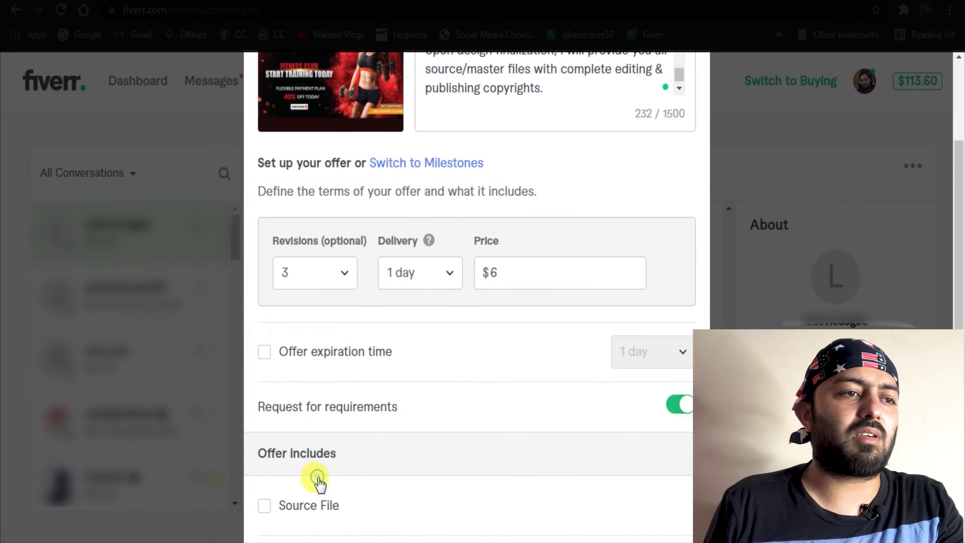
Enable the offer expiration time and set it to 3 days
scroll(448, 349, "down", 2)
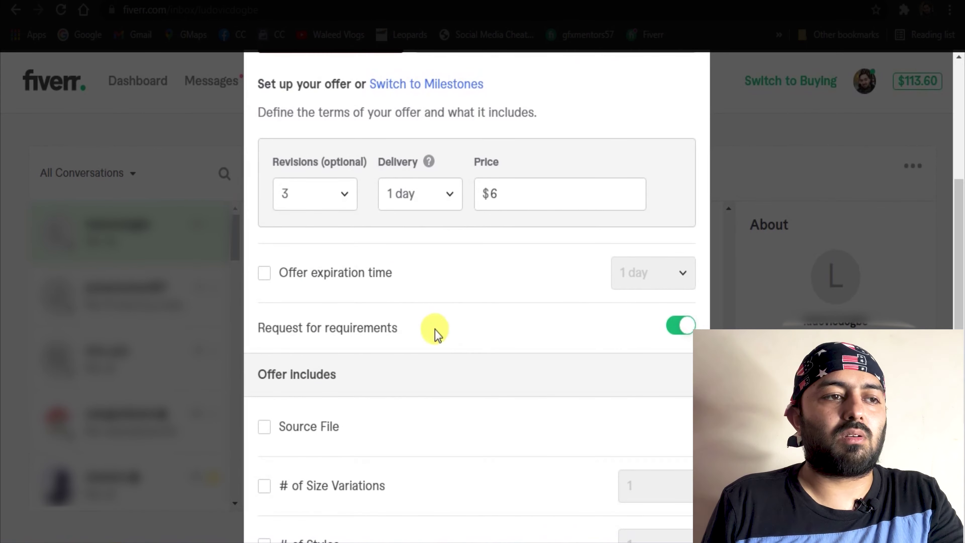
left_click(356, 274)
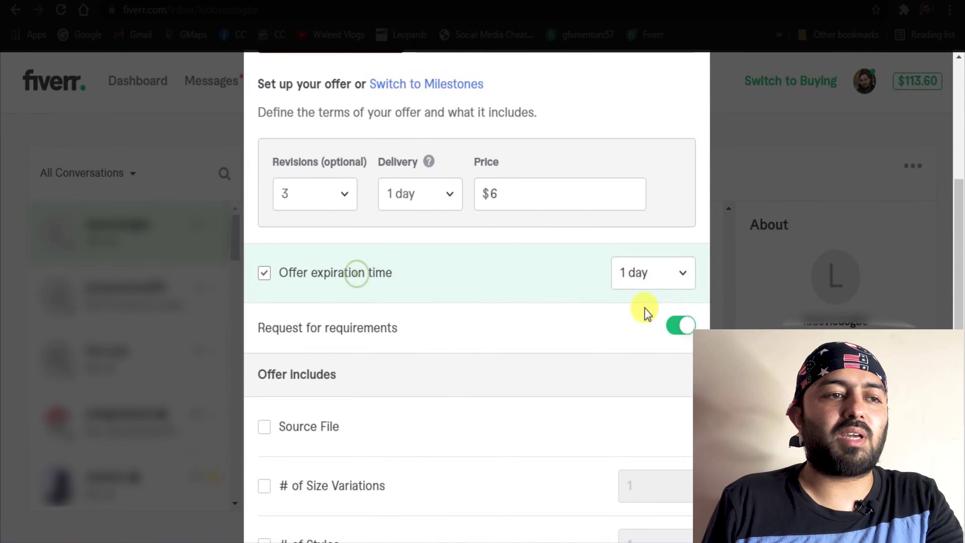
left_click(672, 284)
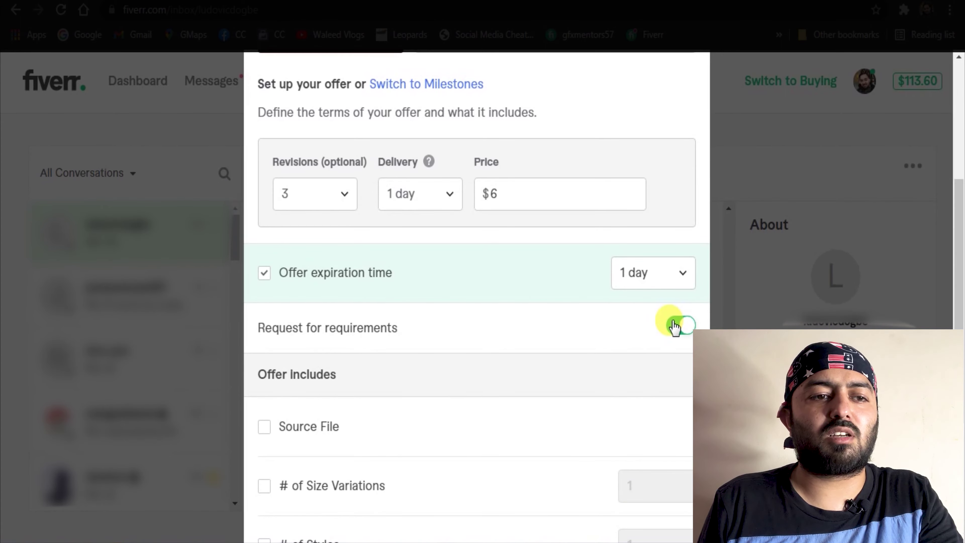
left_click(671, 275)
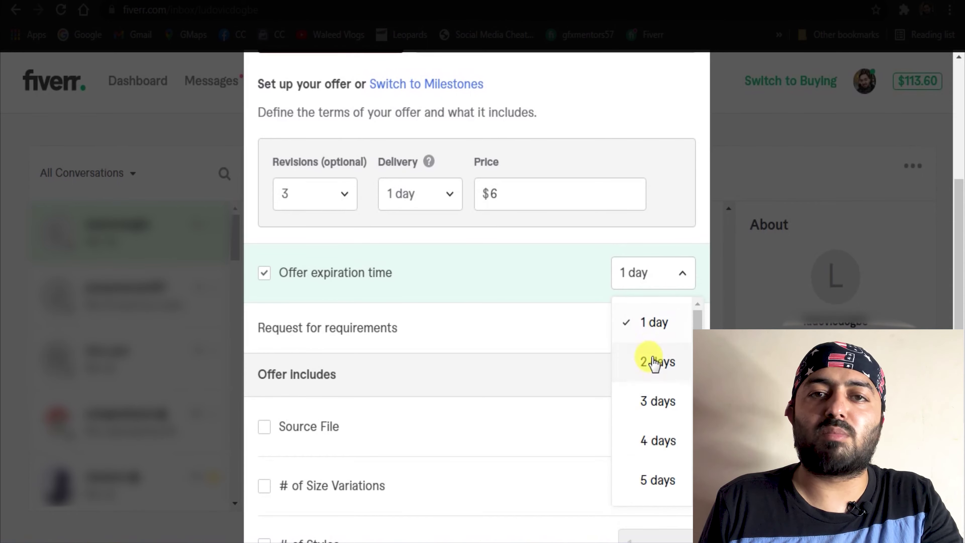
scroll(662, 418, "down", 5)
scroll(665, 450, "down", 20)
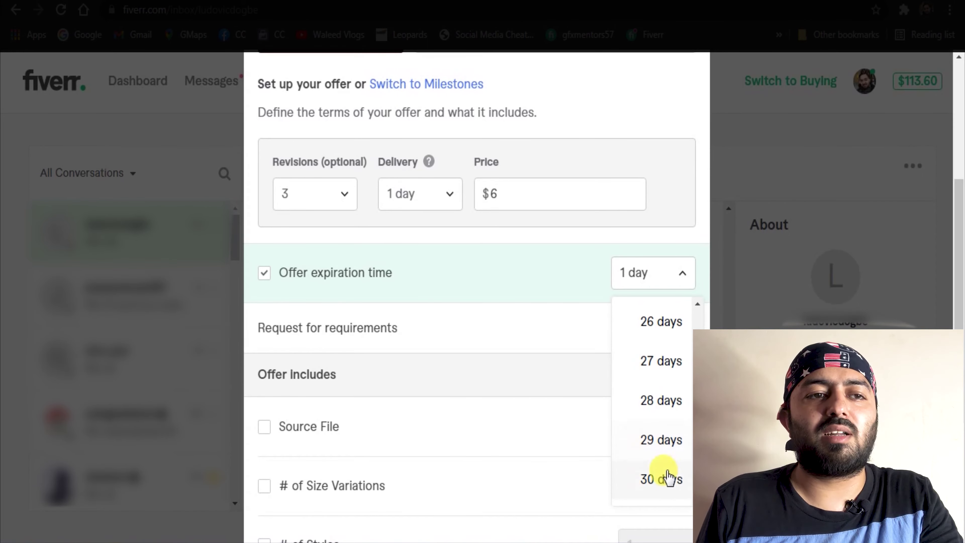
scroll(690, 477, "up", 20)
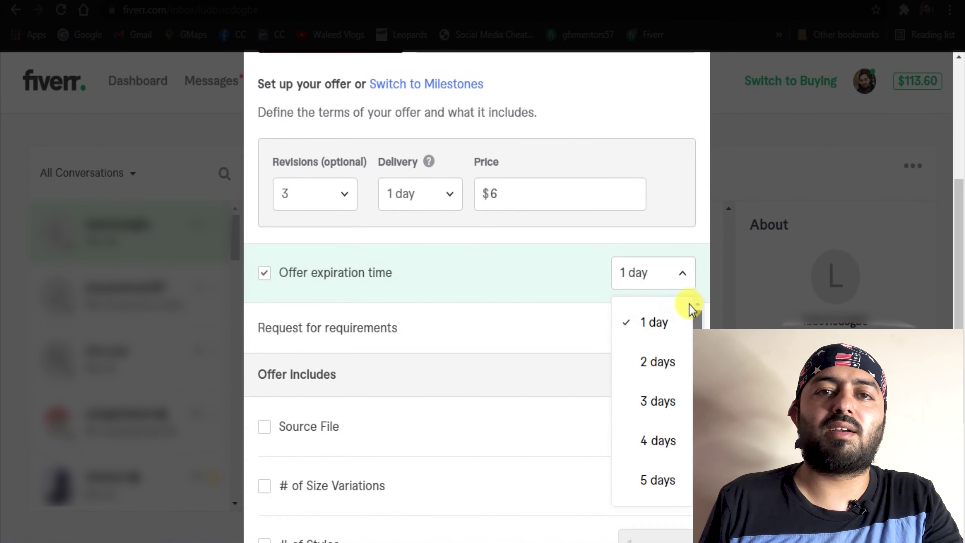
left_click(659, 401)
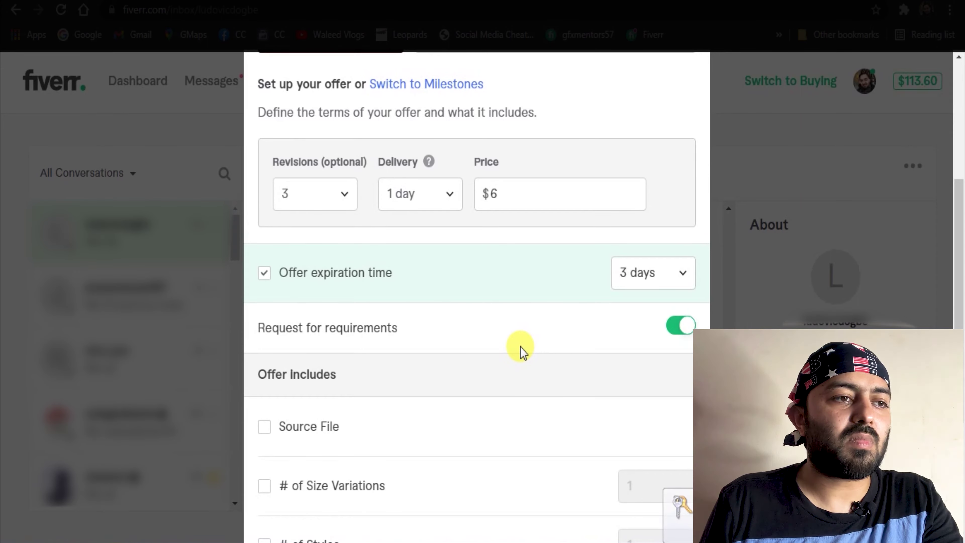
Include Source File, 1 size variation, 1 style, Social and Background Removal in the offer
scroll(535, 338, "down", 4)
left_click(319, 269)
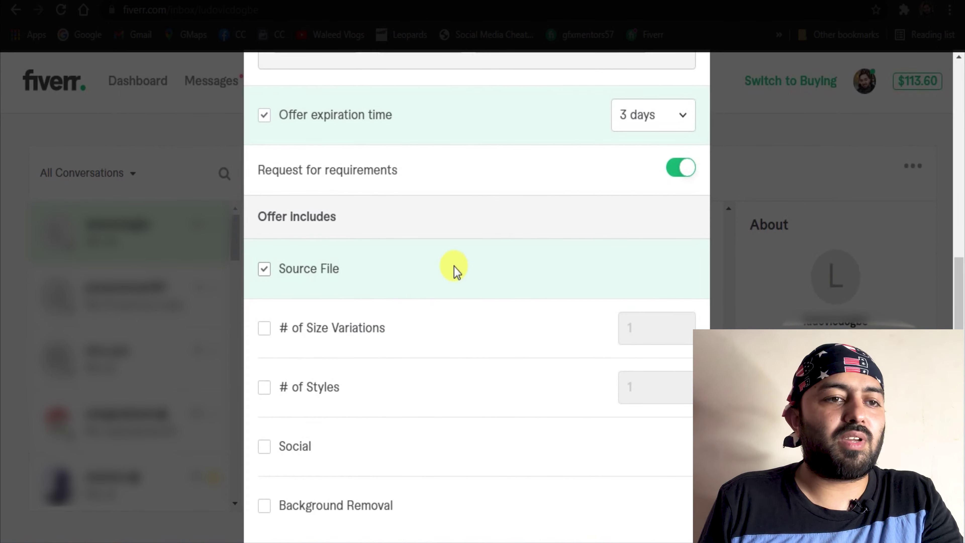
left_click(317, 327)
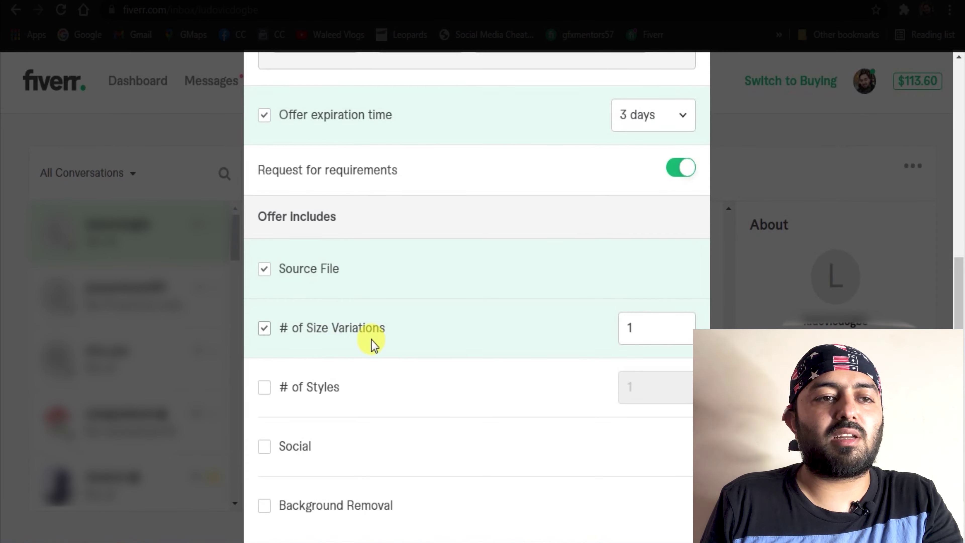
mouse_move(646, 330)
left_click(680, 325)
left_click(681, 337)
scroll(361, 338, "down", 1)
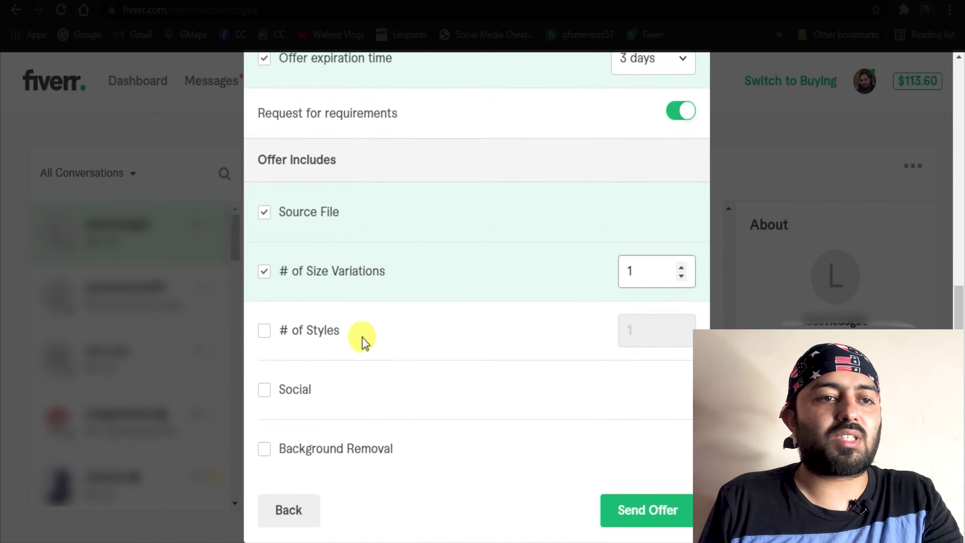
left_click(323, 335)
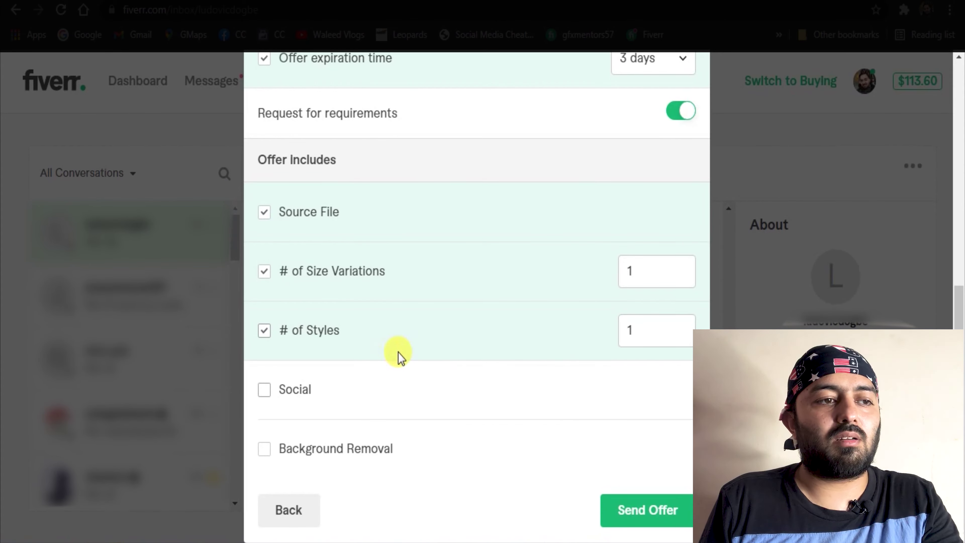
left_click(307, 390)
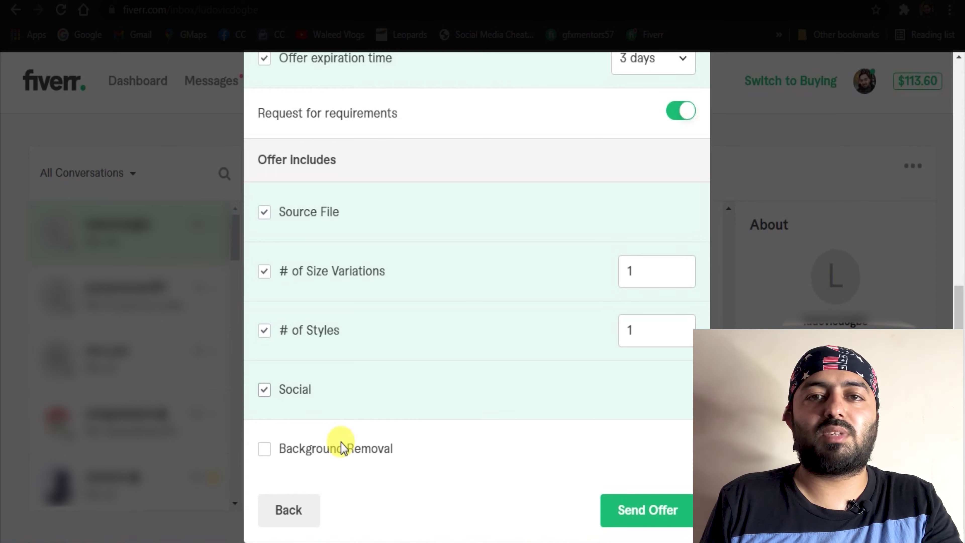
left_click(342, 454)
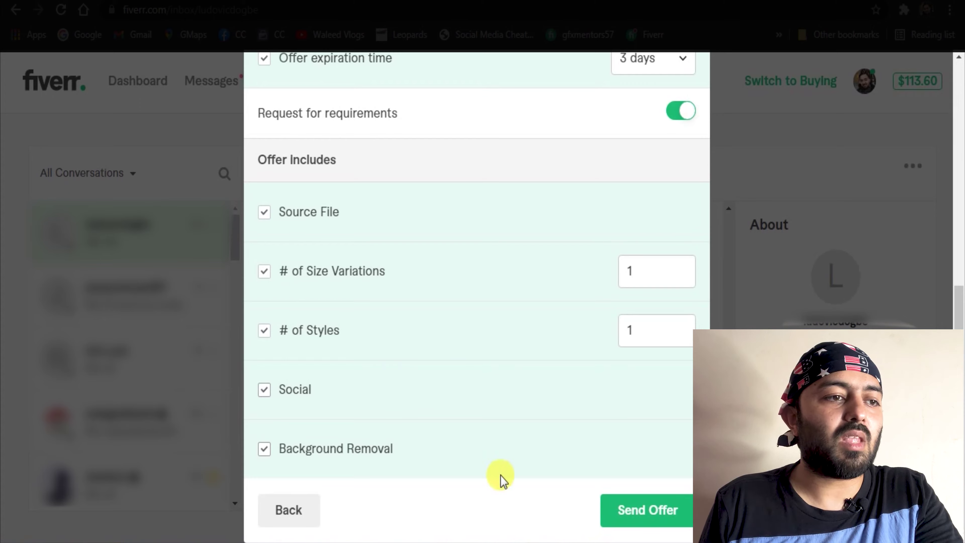
Send the custom offer to the client and review its description and included items in the conversation
left_click(660, 522)
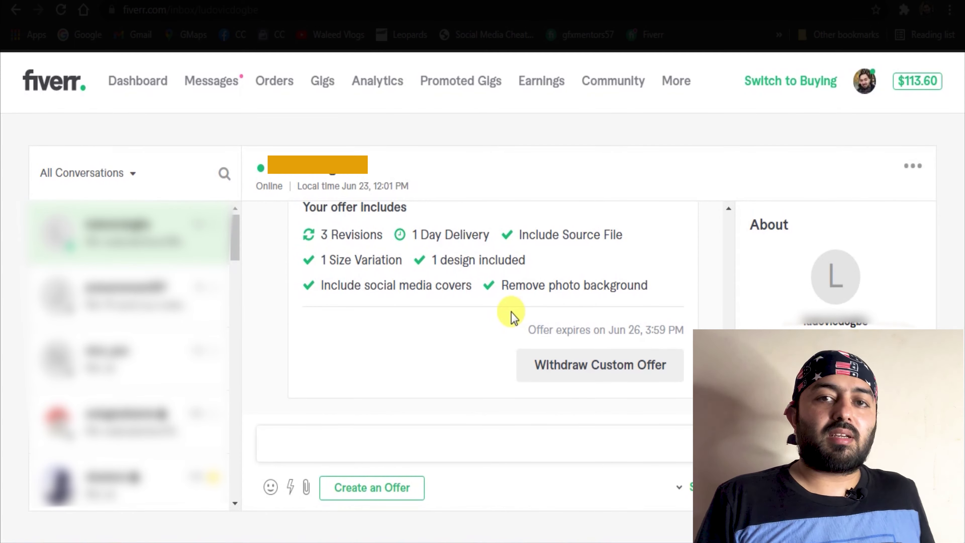
scroll(511, 312, "up", 5)
scroll(511, 310, "up", 4)
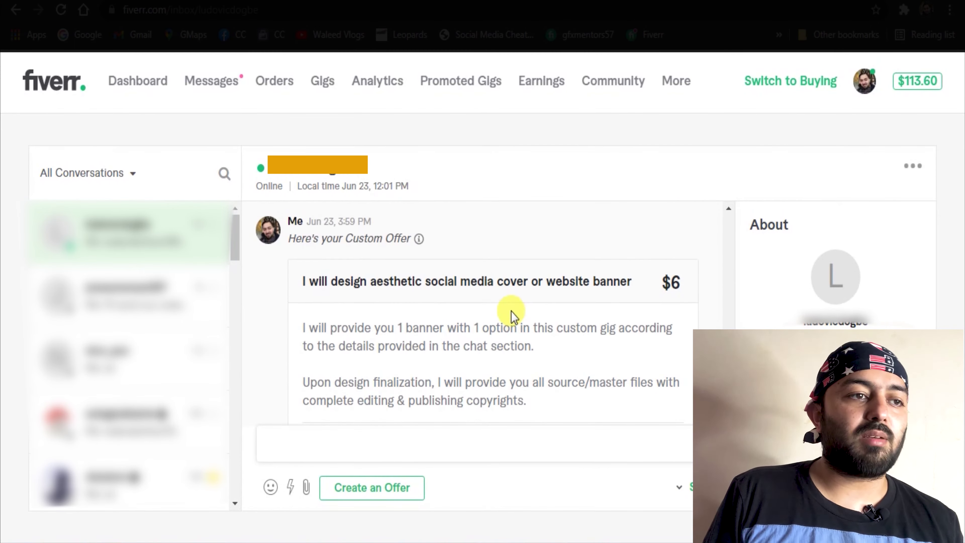
scroll(475, 300, "down", 2)
scroll(473, 299, "down", 5)
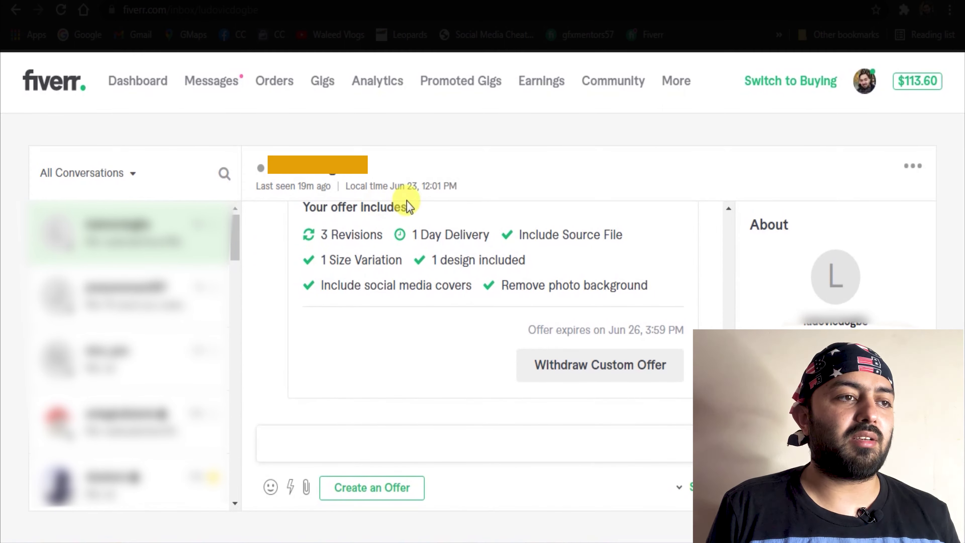
In the second client's conversation, start a single-payment offer for the gig "I will design aesthetic social media cover or website banner"
left_click(227, 84)
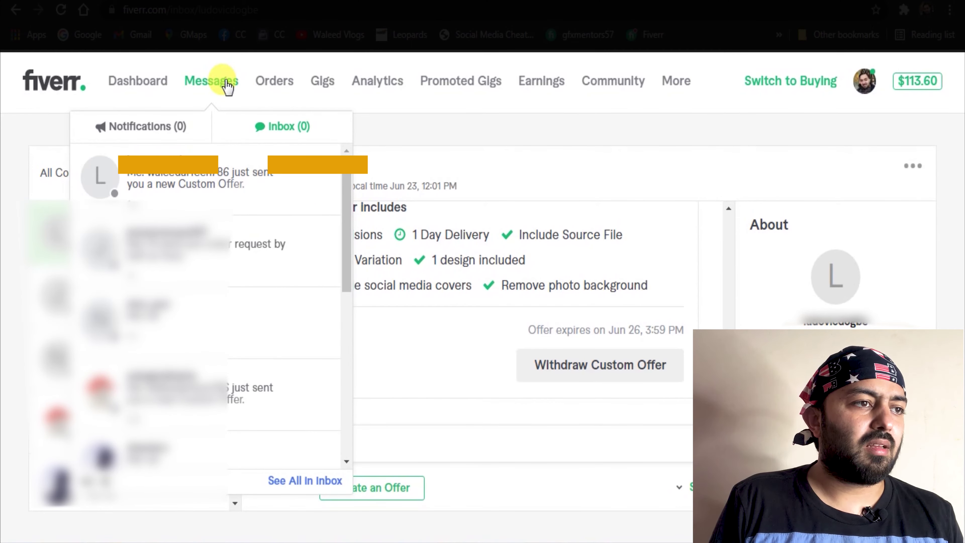
left_click(227, 85)
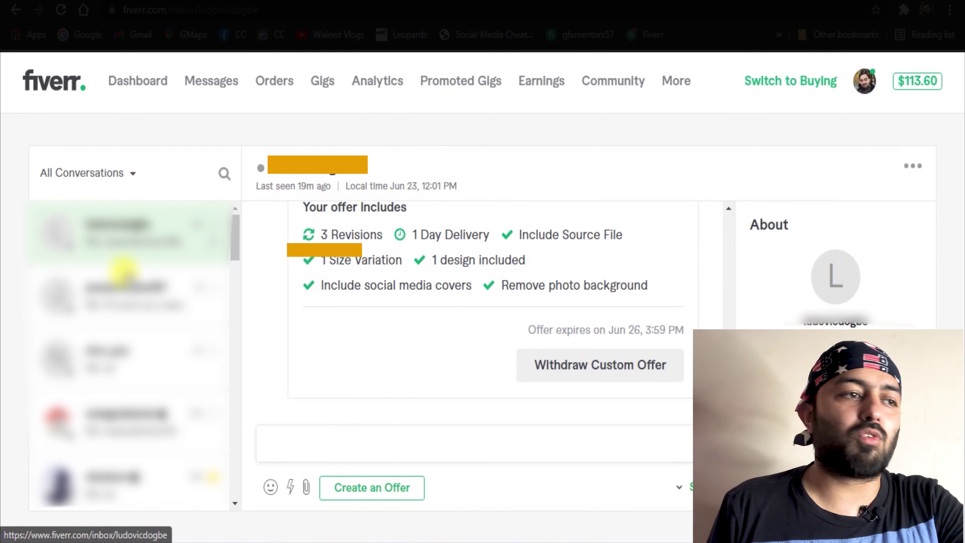
left_click(121, 283)
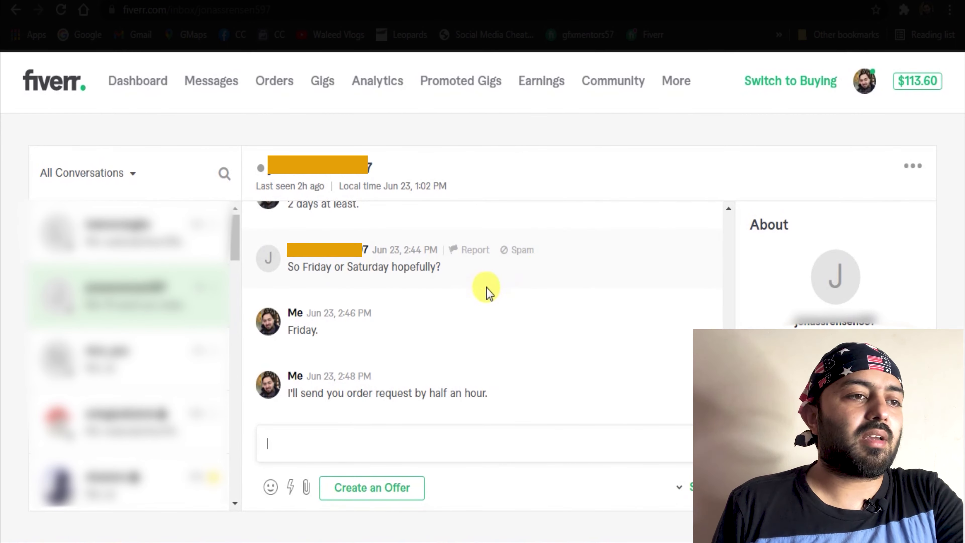
left_click(411, 490)
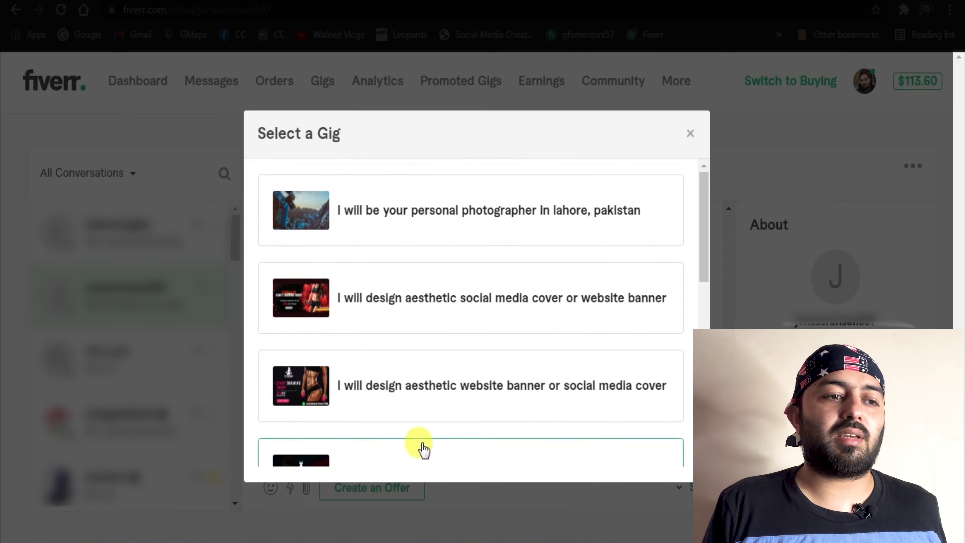
left_click(444, 306)
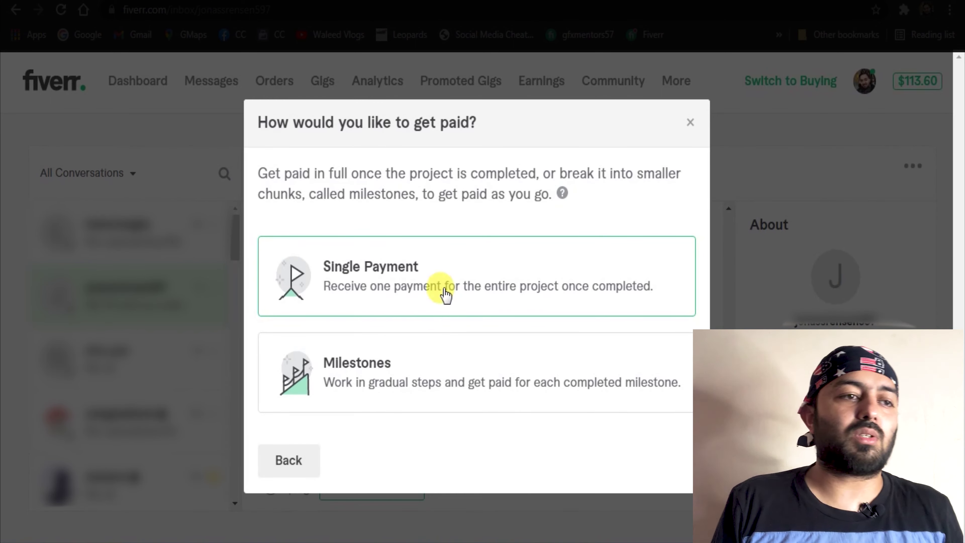
left_click(444, 268)
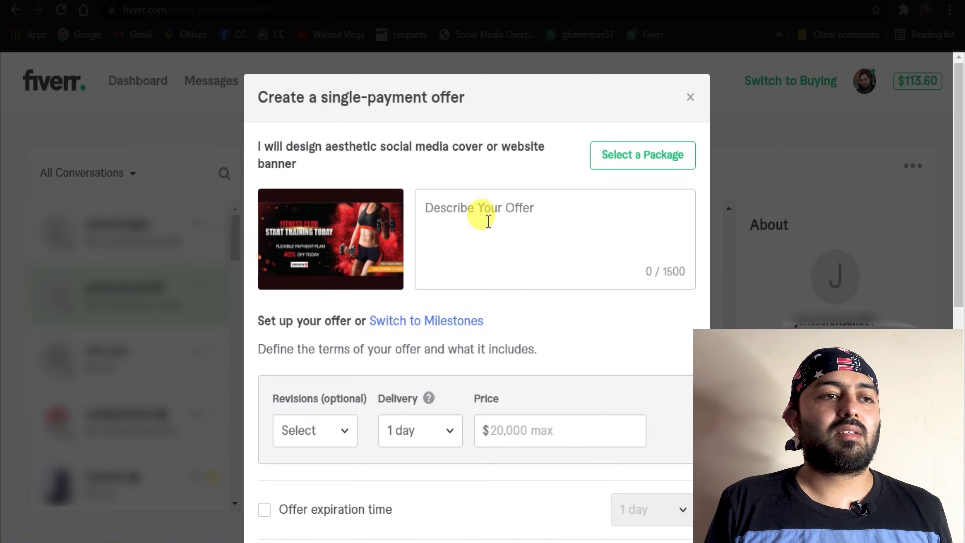
Describe the offer as "I will provide you 1 banner with 1 option in this custom gig according to the details provided in the chat section."
left_click(489, 213)
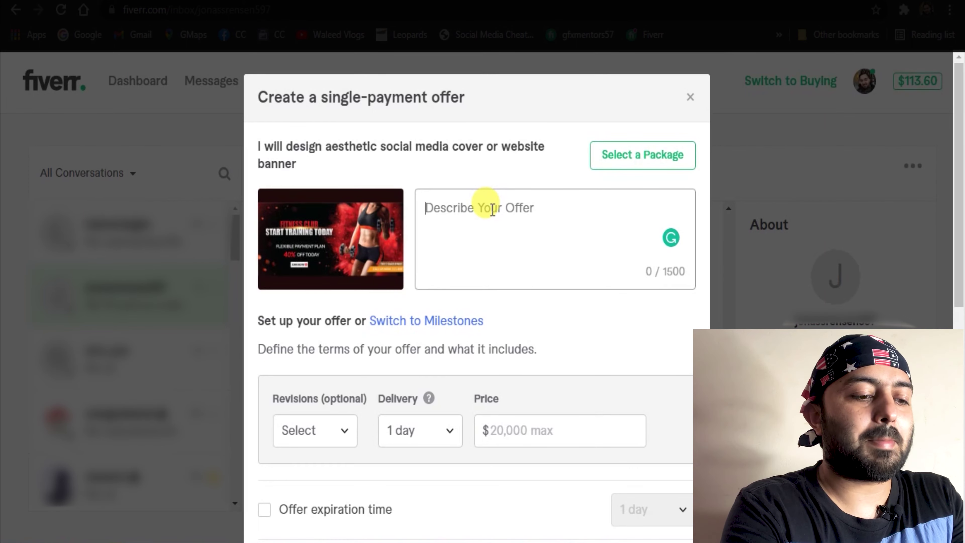
type("I will provide you 1 banner with 1 option in this custom gig according to the details provided in the chat section.")
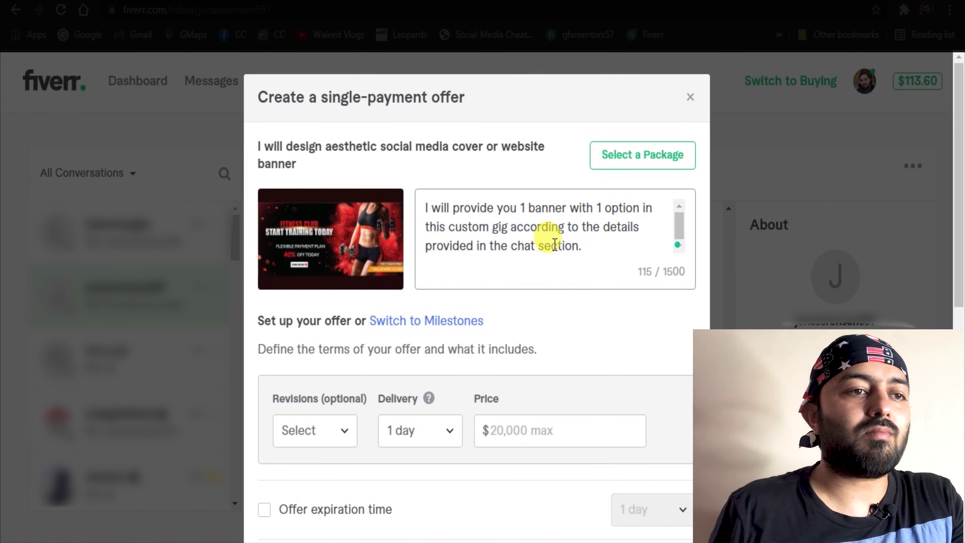
key("Return")
key("Return")
Add the paragraph "Upon design submission I will provide you all source/master files with complete editing and publishing copyrights." to the offer description
type("Upo")
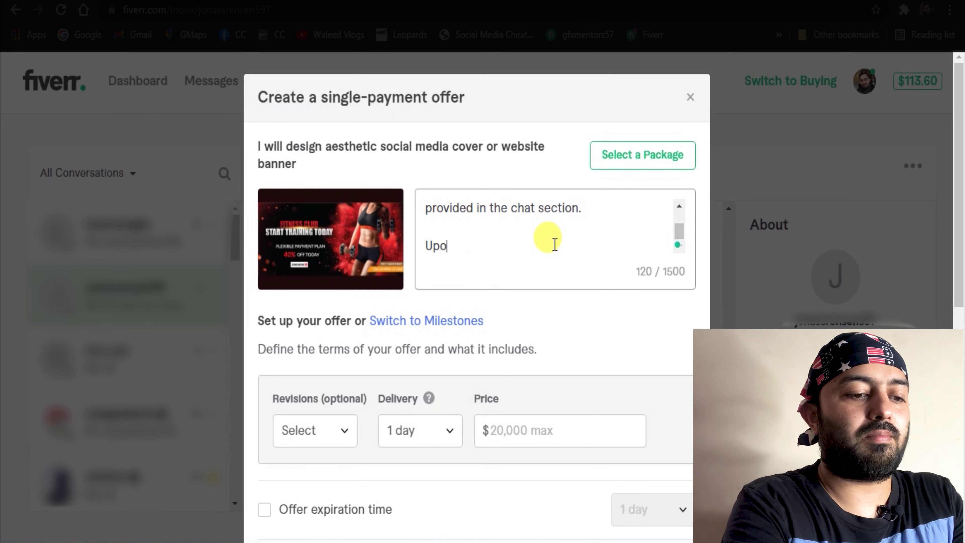
type("n design submission")
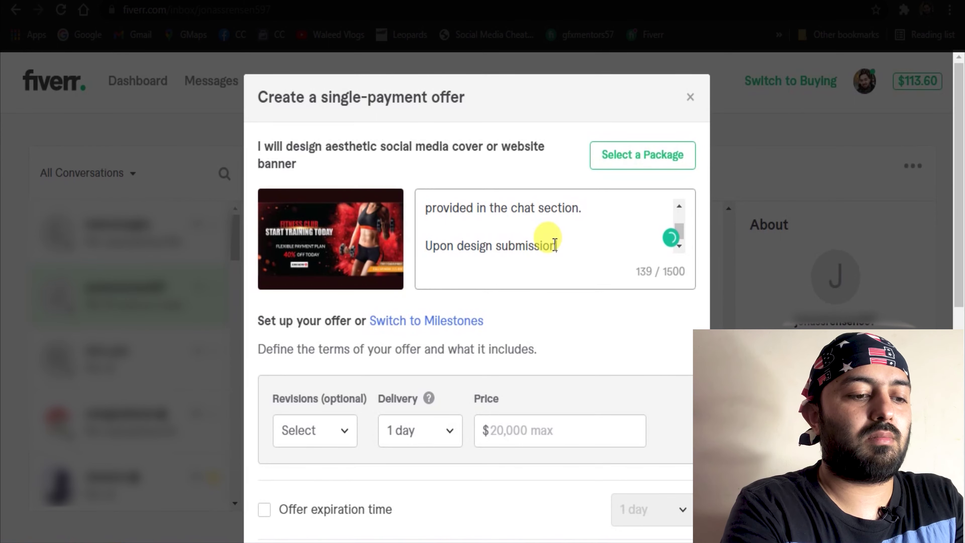
type(" I will")
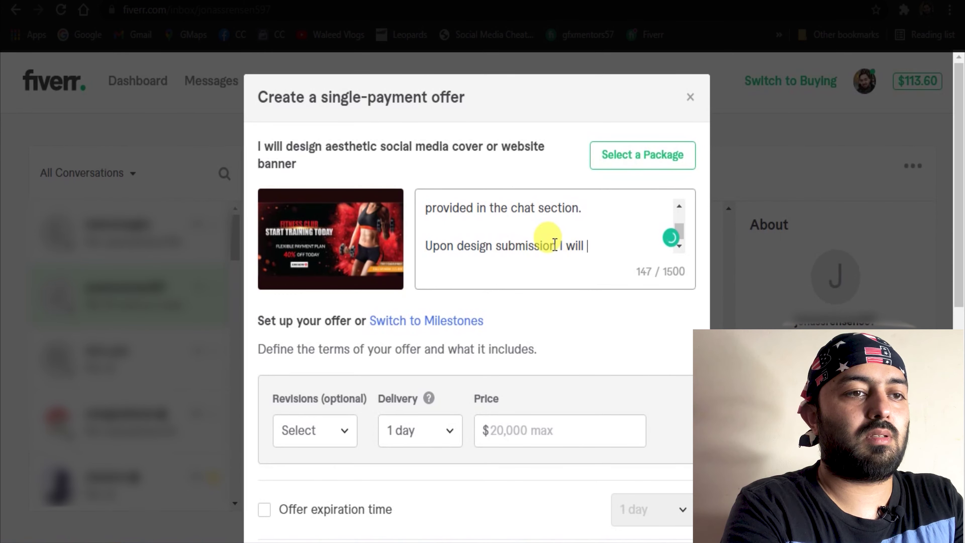
type(" provide ")
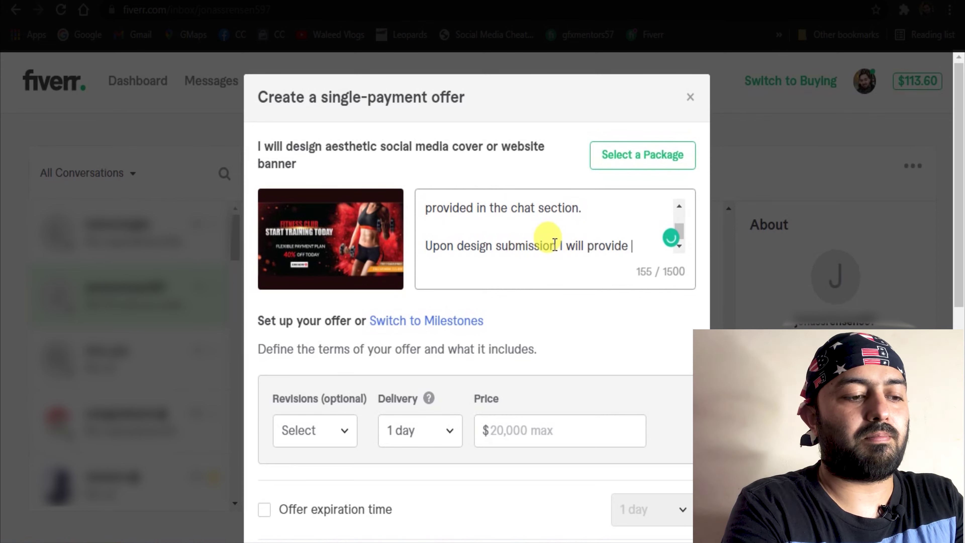
type("you all ")
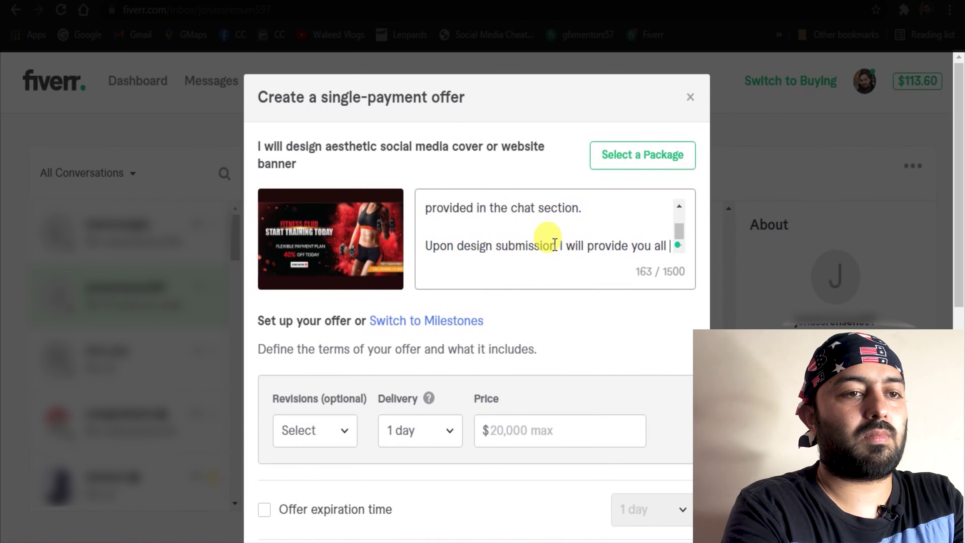
type("source/mas")
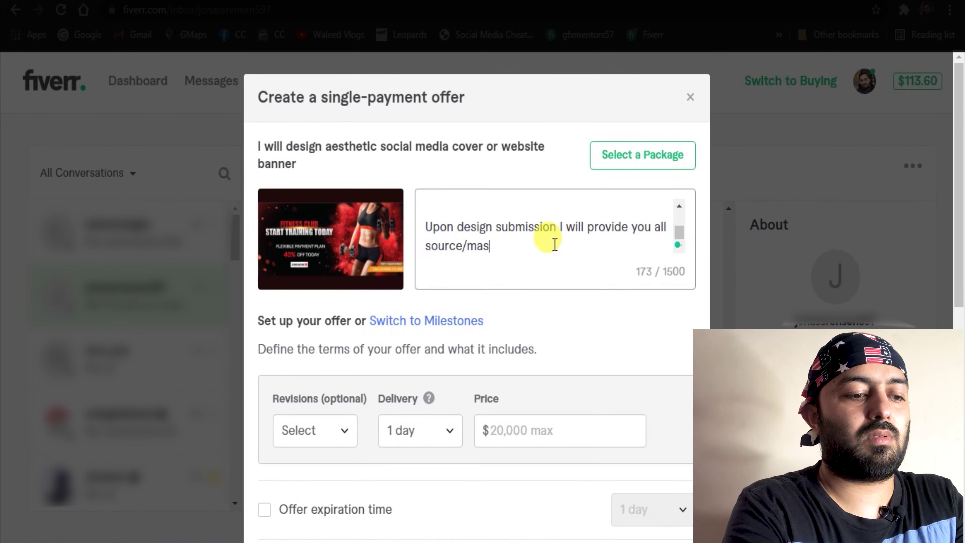
type("ter files")
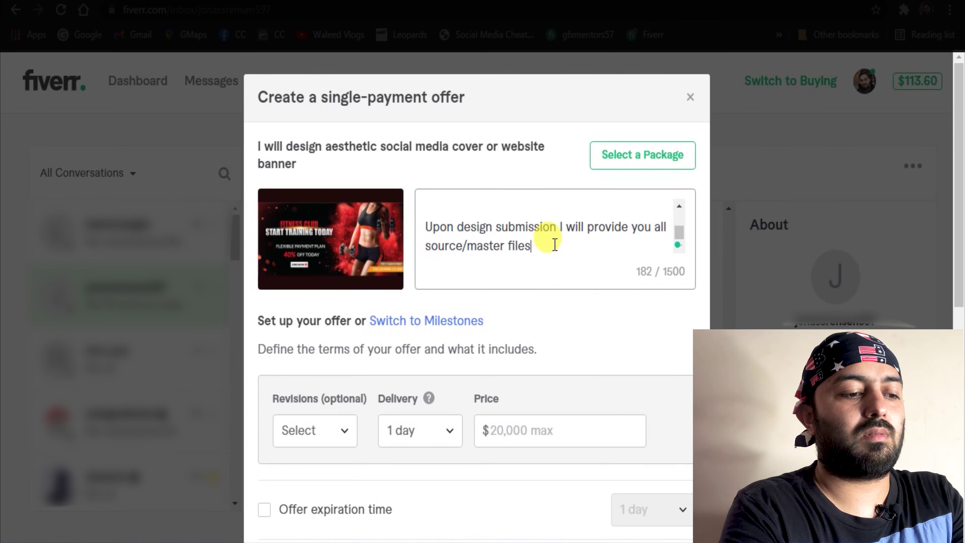
type(" with coml")
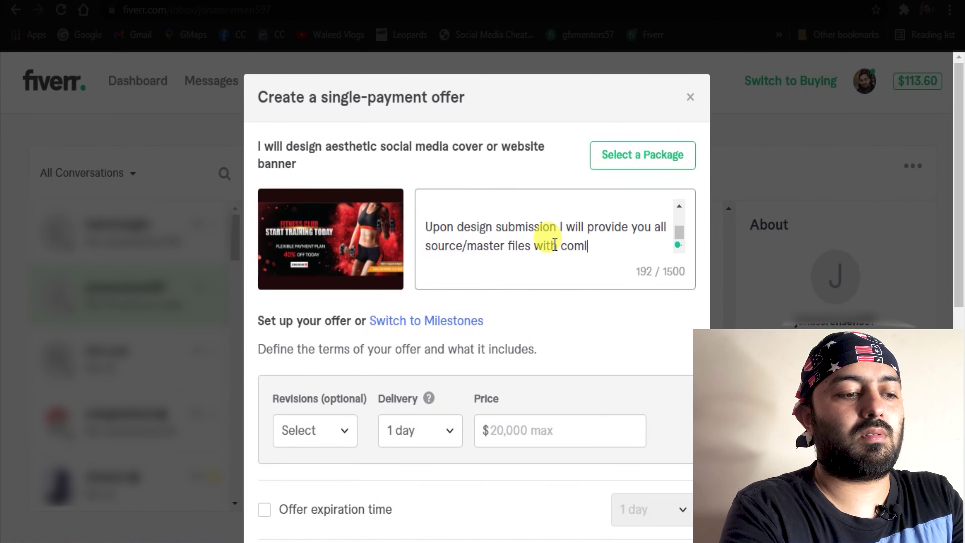
key("BackSpace")
type("plete editing and ")
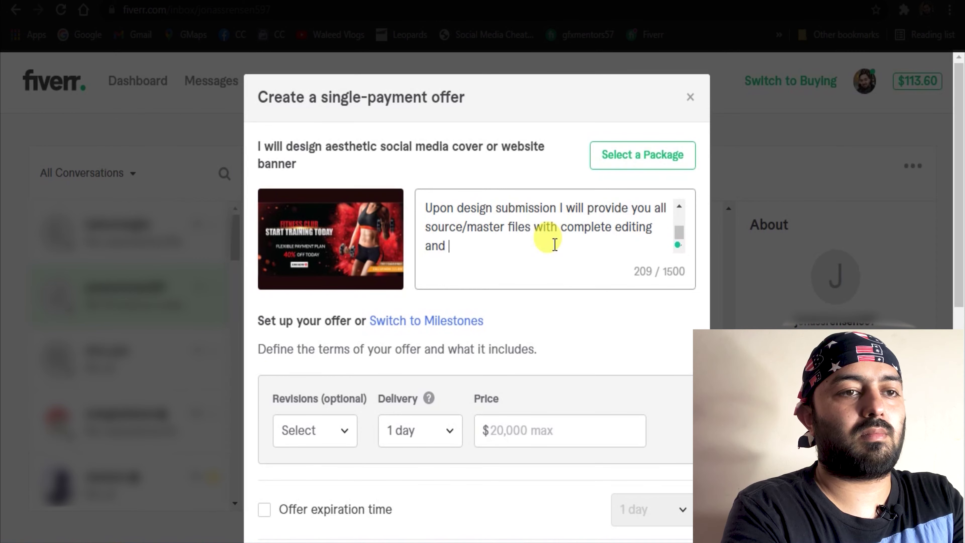
type("publishing copy")
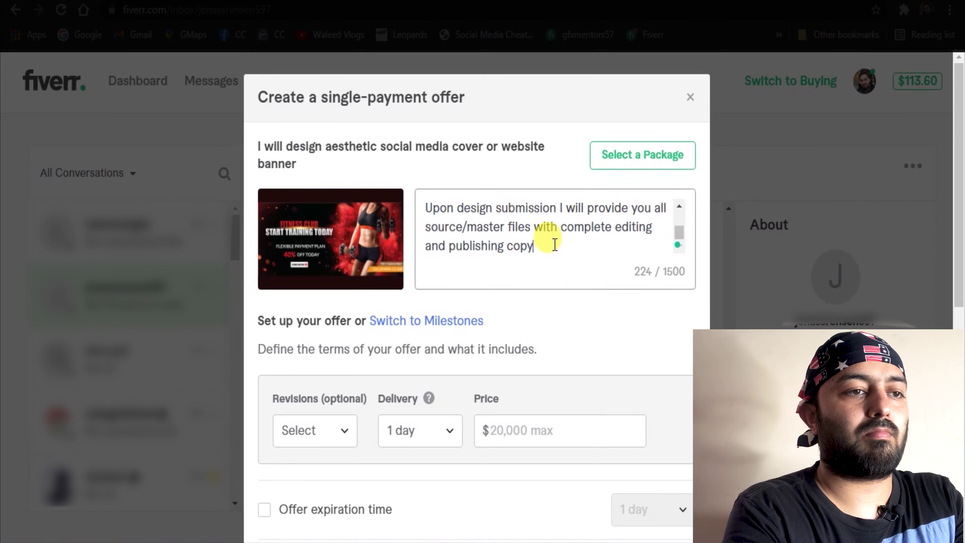
type("rights.")
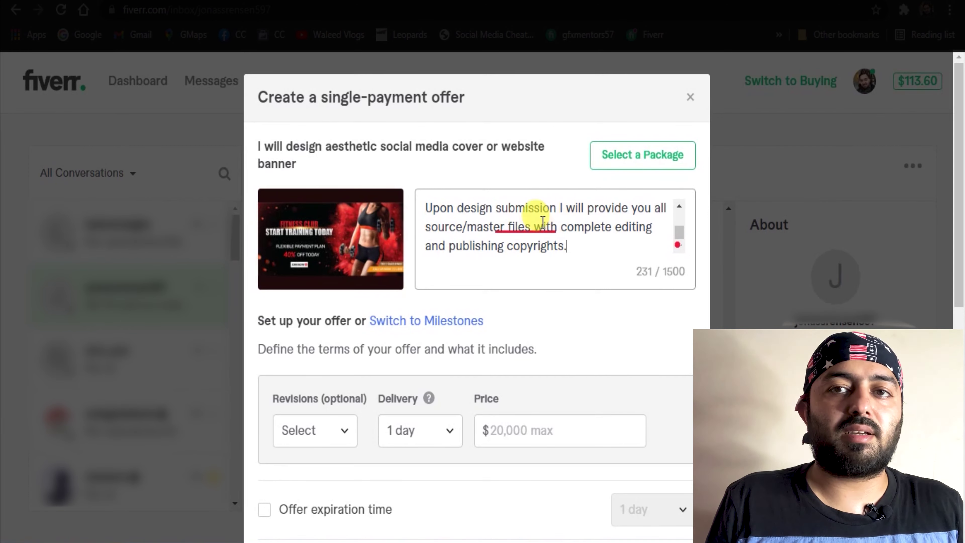
Apply the suggested grammar correction that inserts a comma after "Upon design submission" in the offer description
mouse_move(540, 209)
left_click(536, 270)
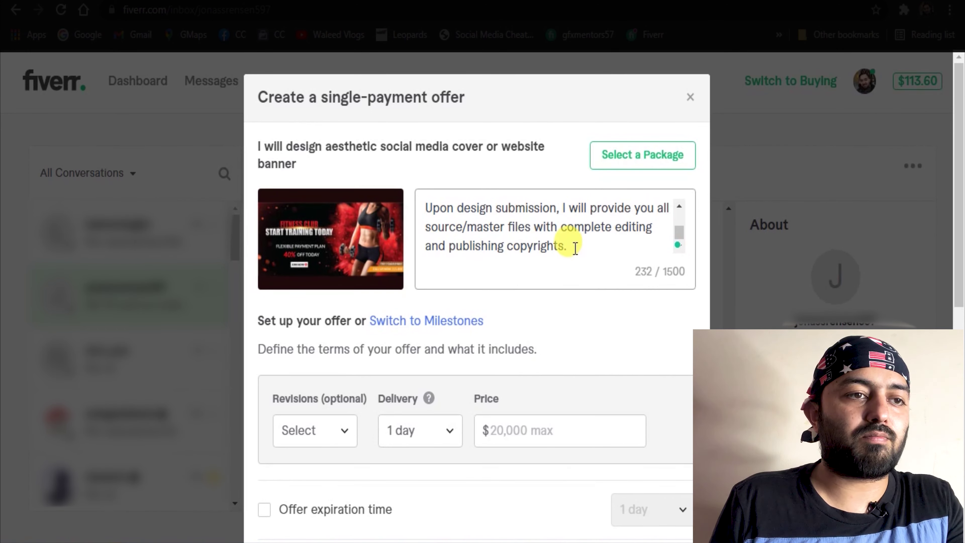
scroll(575, 246, "up", 2)
scroll(575, 245, "down", 2)
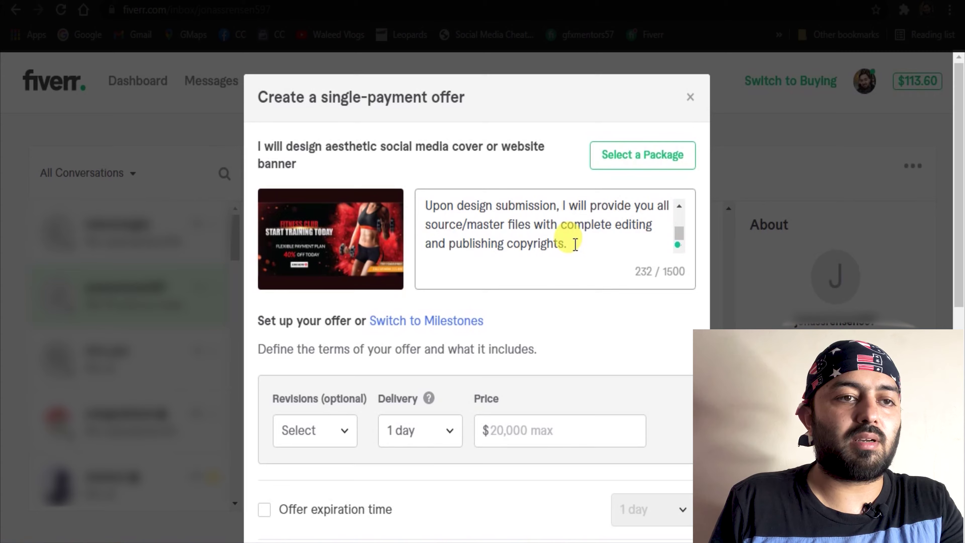
Set the offer terms to 3 revisions, 3 days delivery and a price of $50
scroll(574, 243, "down", 5)
scroll(573, 241, "up", 5)
scroll(573, 239, "down", 4)
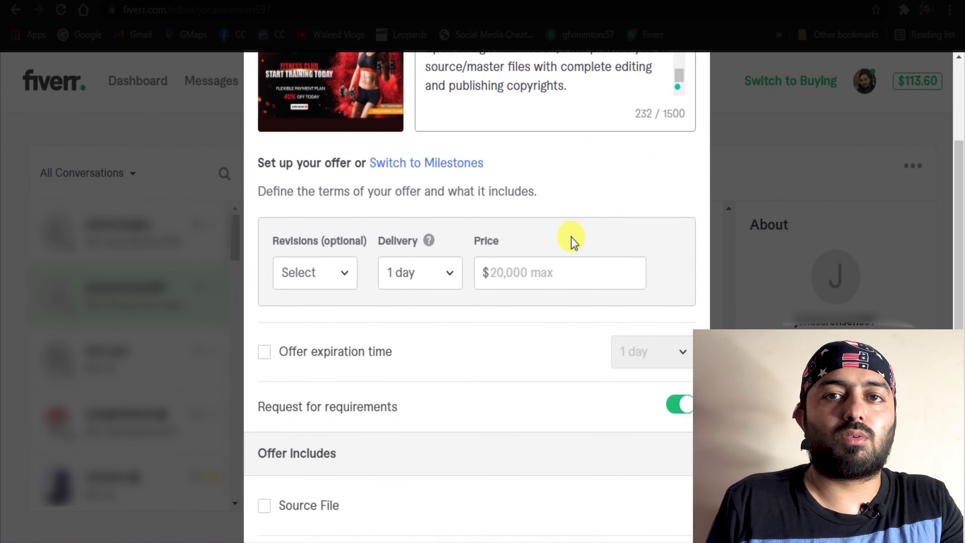
left_click(316, 273)
scroll(319, 381, "down", 1)
left_click(312, 402)
left_click(440, 274)
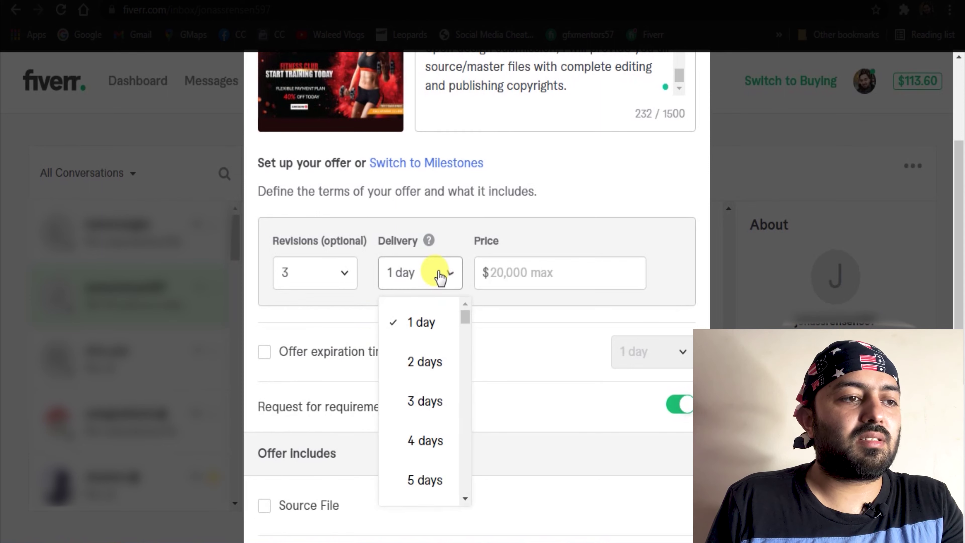
left_click(429, 369)
left_click(441, 284)
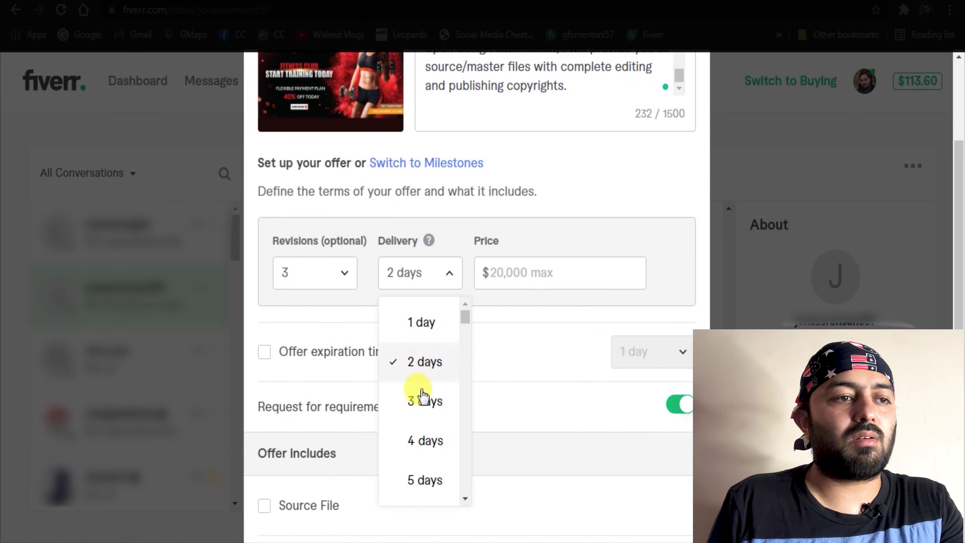
left_click(424, 401)
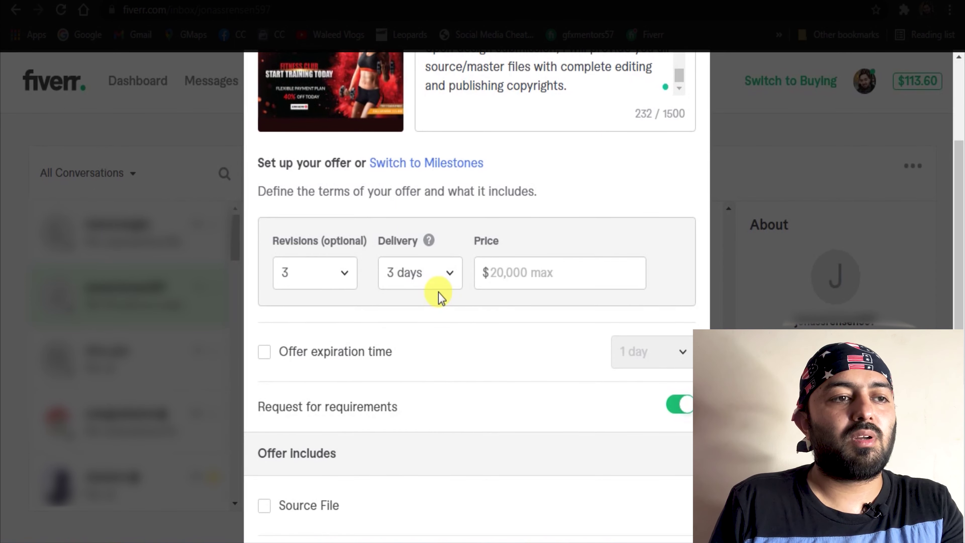
left_click(517, 275)
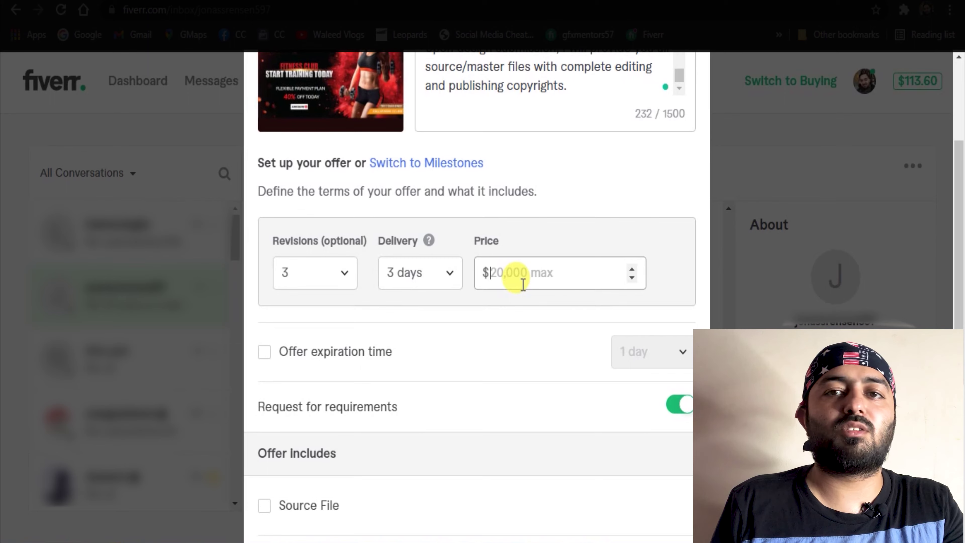
type("50")
Turn on the expiration time for this offer and set it to 3 days
scroll(367, 274, "down", 2)
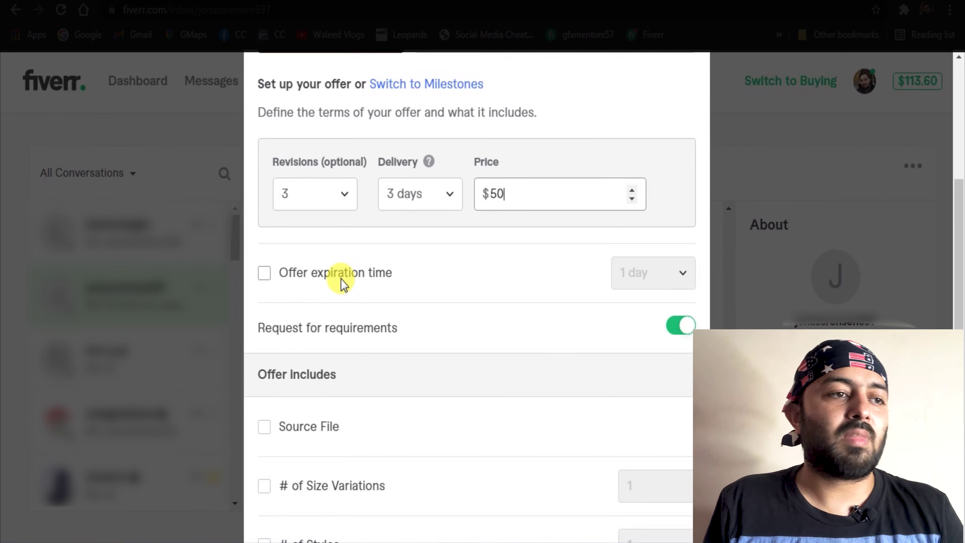
left_click(341, 278)
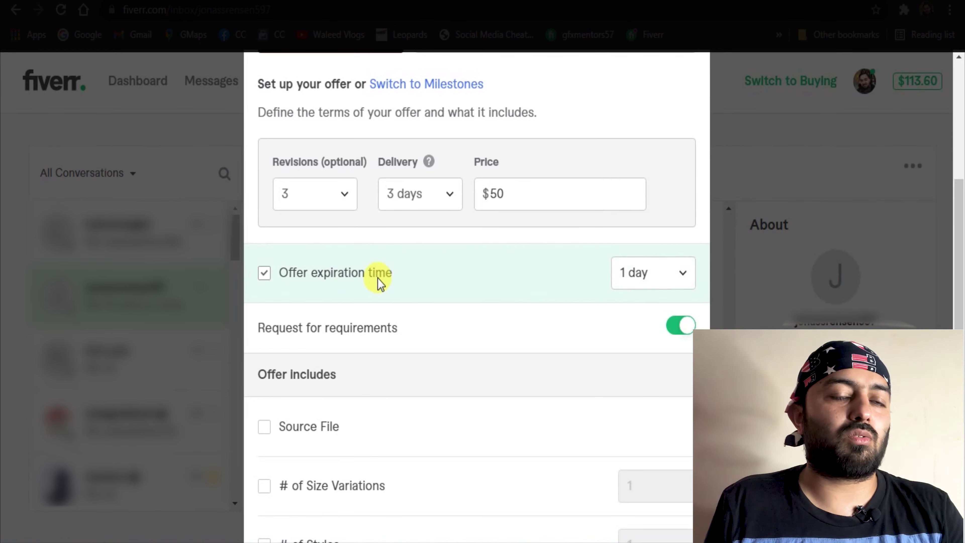
left_click(644, 280)
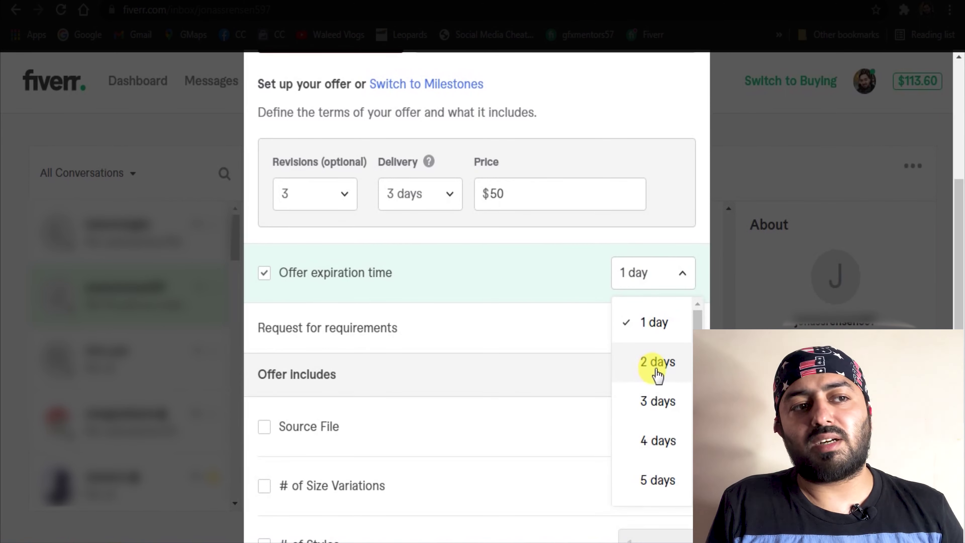
left_click(646, 401)
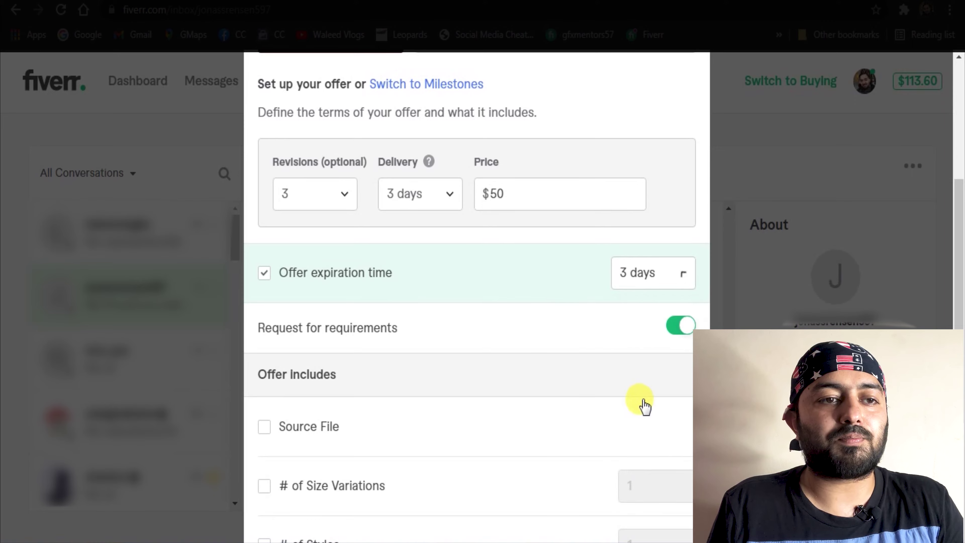
Include the Source File in the offer and set the number of size variations to 2
scroll(494, 342, "down", 1)
scroll(490, 340, "down", 5)
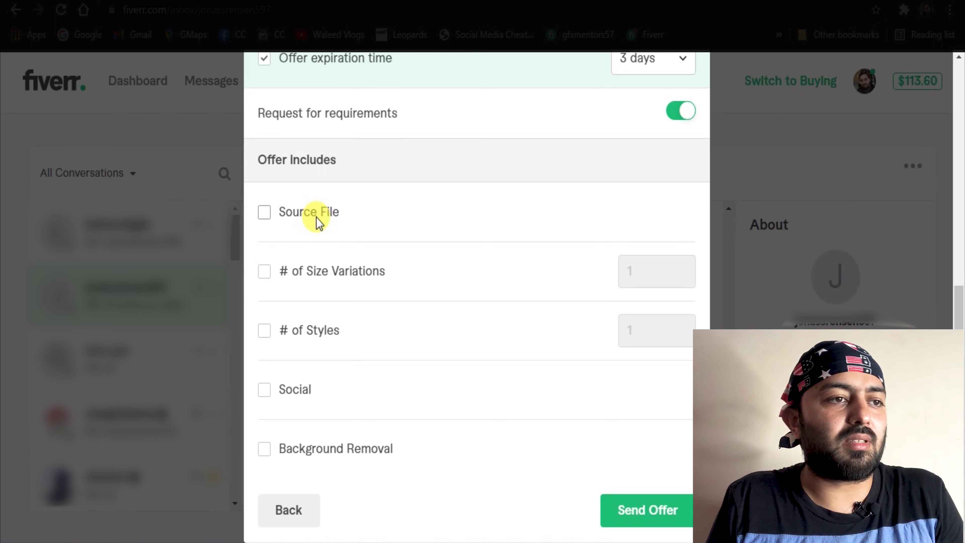
scroll(645, 159, "up", 2)
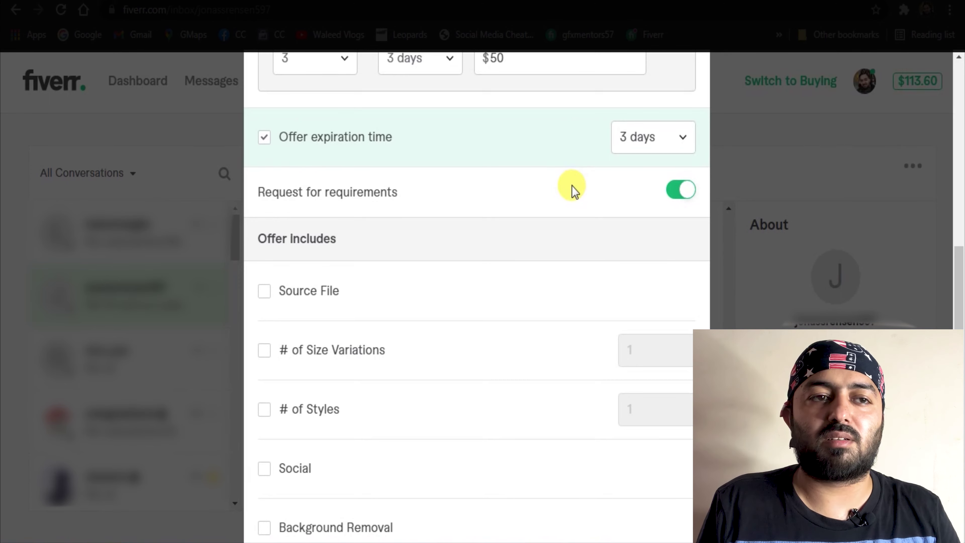
left_click(312, 301)
scroll(394, 306, "down", 2)
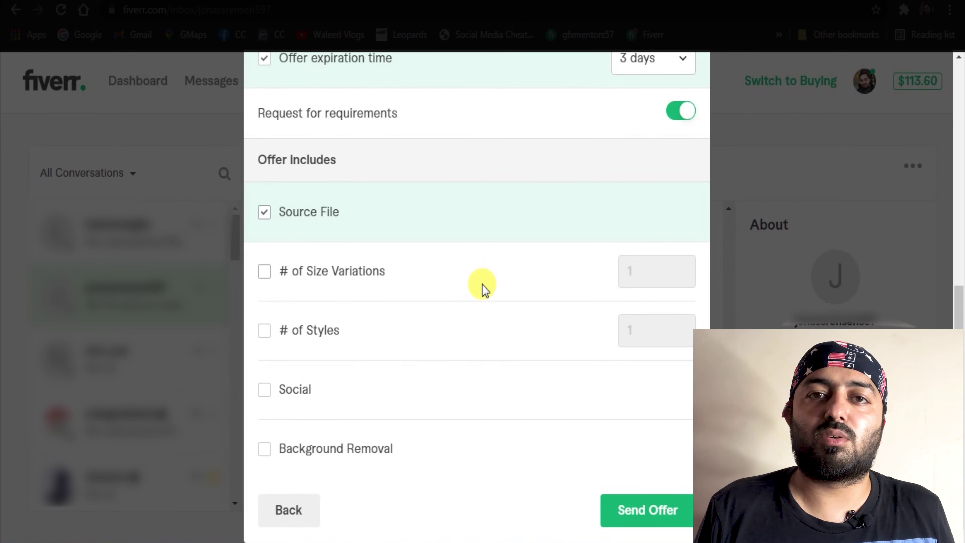
left_click(355, 275)
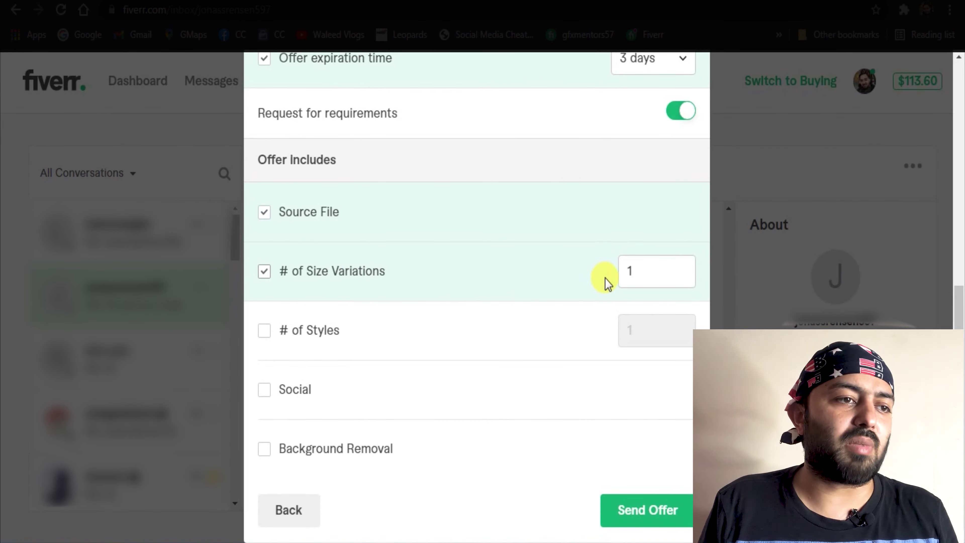
left_click(650, 272)
key("BackSpace")
type("2")
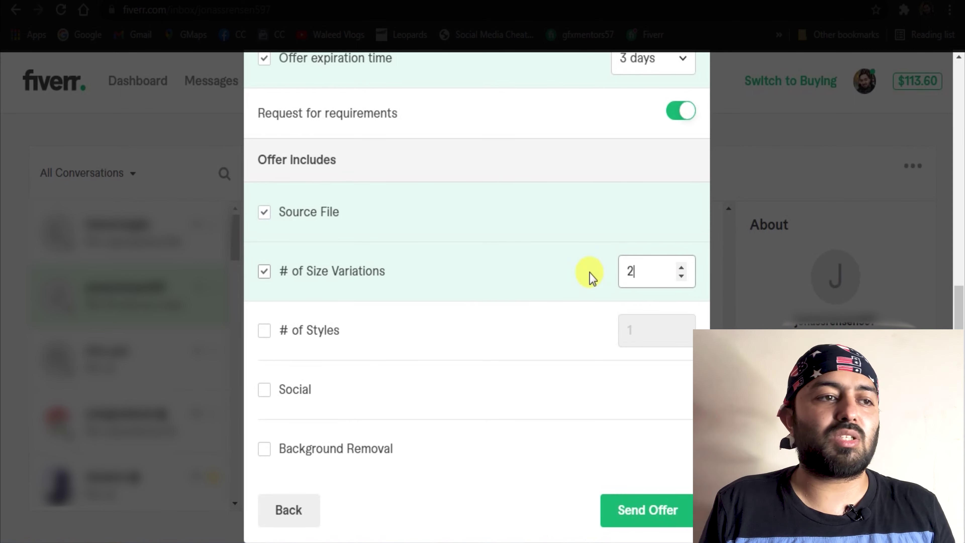
Include 10 styles, Social and Background Removal in the offer
left_click(323, 334)
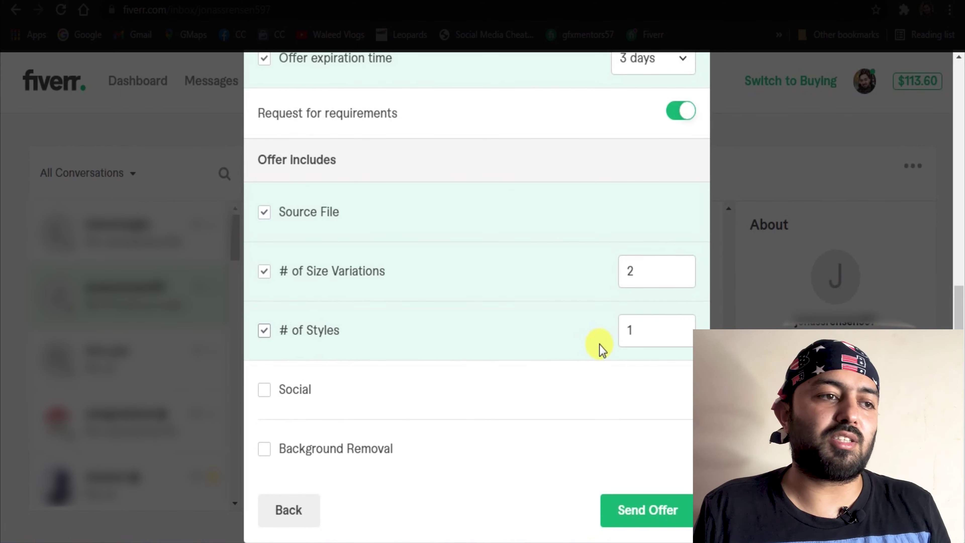
double_click(651, 335)
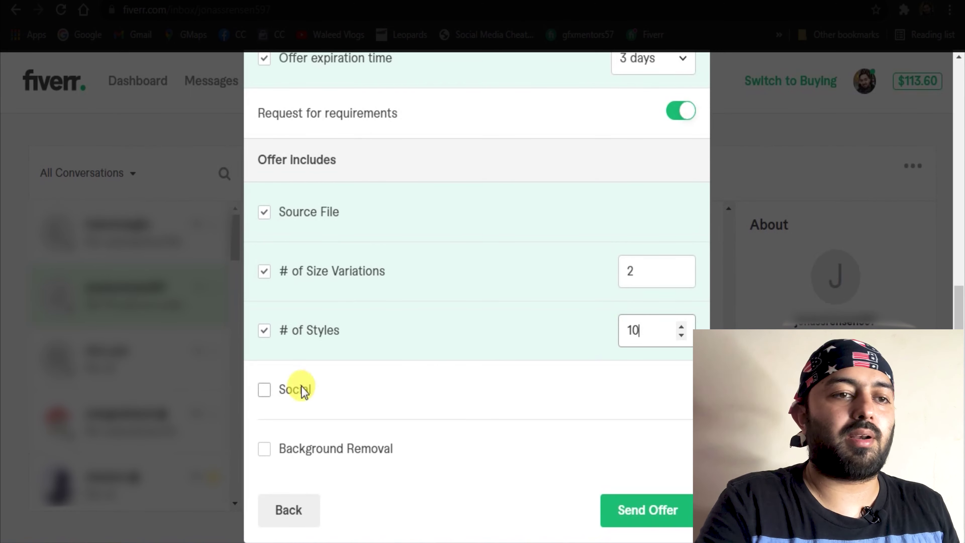
left_click(302, 393)
left_click(303, 448)
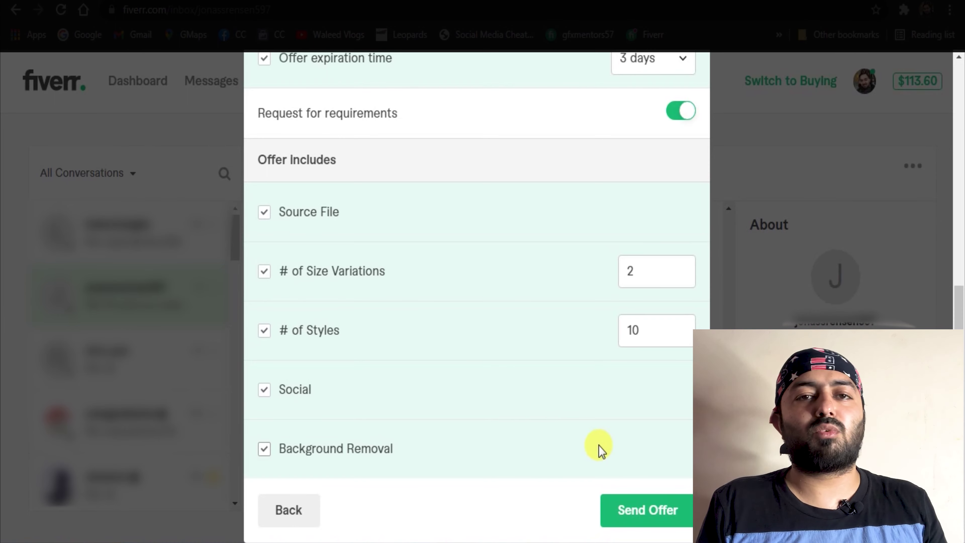
Send the custom offer to the second client and review its description and included items in the conversation
left_click(665, 512)
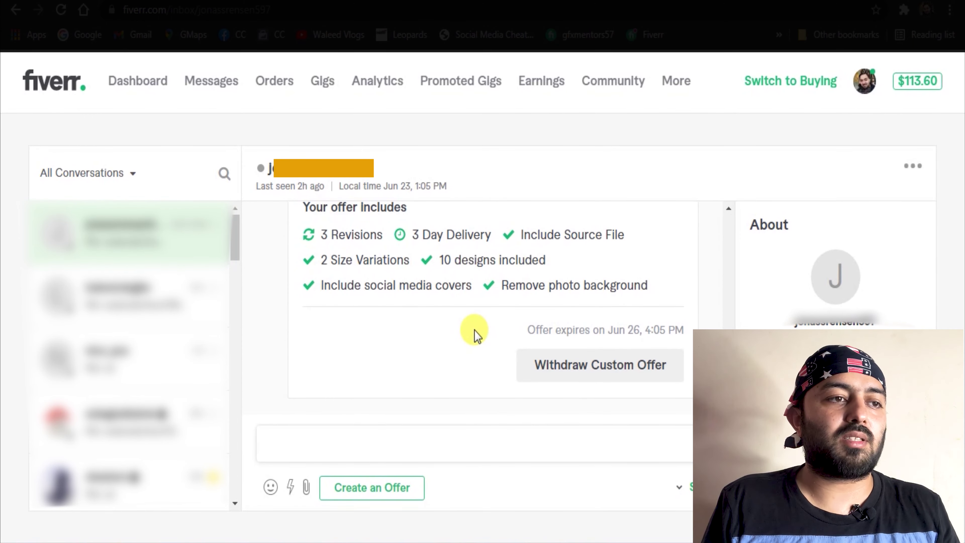
scroll(475, 329, "up", 4)
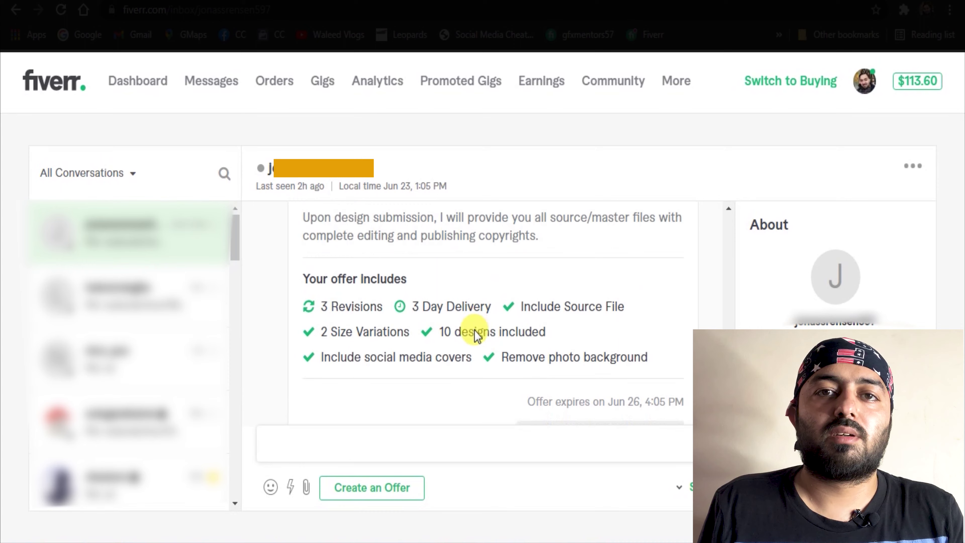
scroll(474, 329, "down", 4)
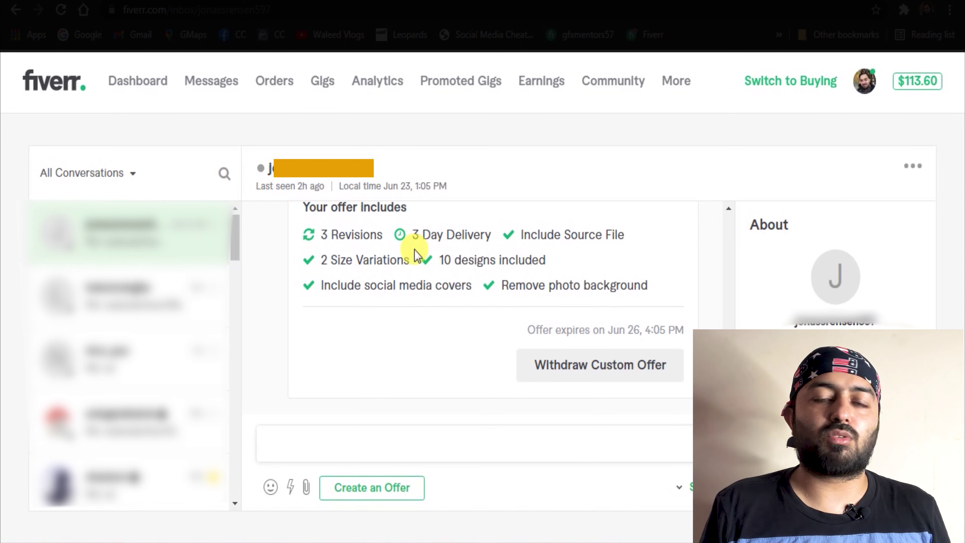
Review the included items and expiration date of the sent custom offer, and return to the seller dashboard
scroll(511, 302, "up", 2)
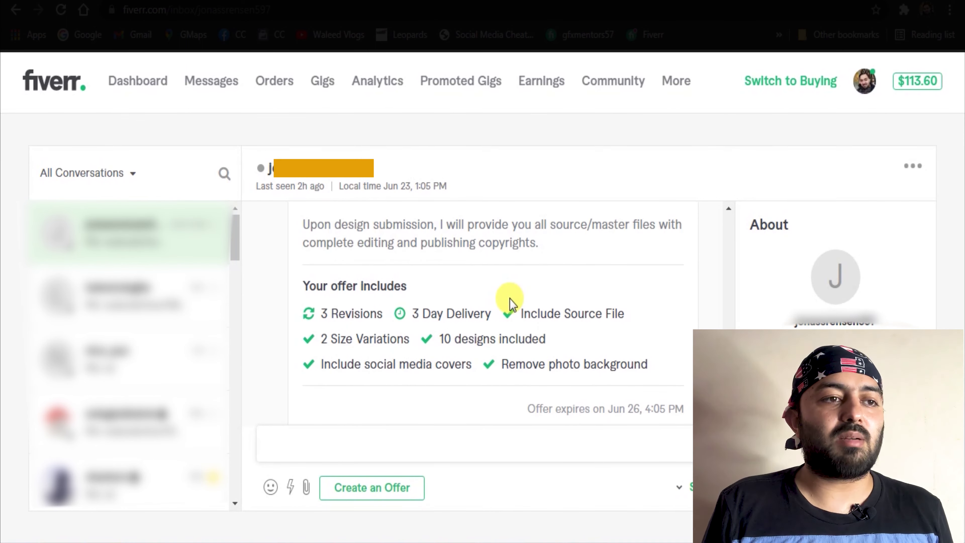
scroll(511, 302, "down", 2)
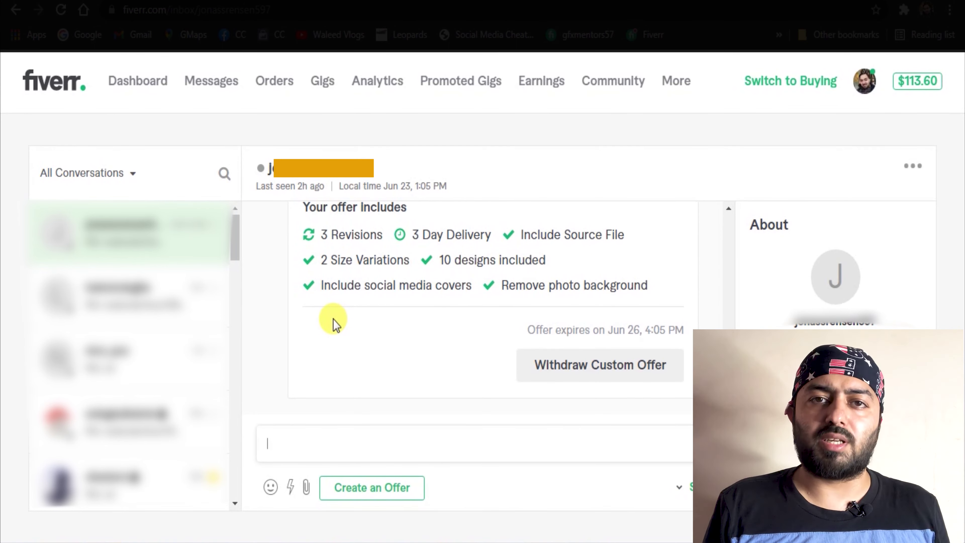
left_click(150, 84)
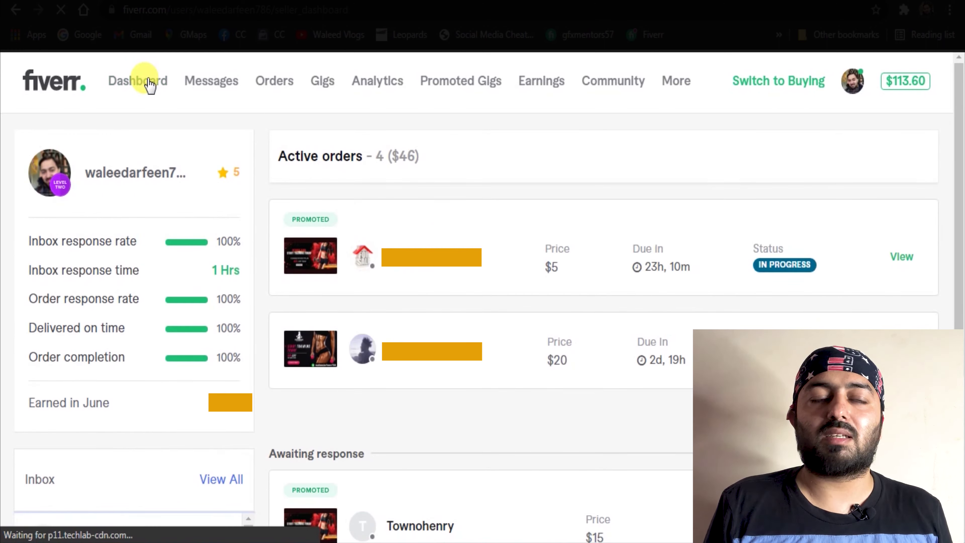
Open the newest order from the notifications and examine its description, included items and buyer requirements status
left_click(211, 90)
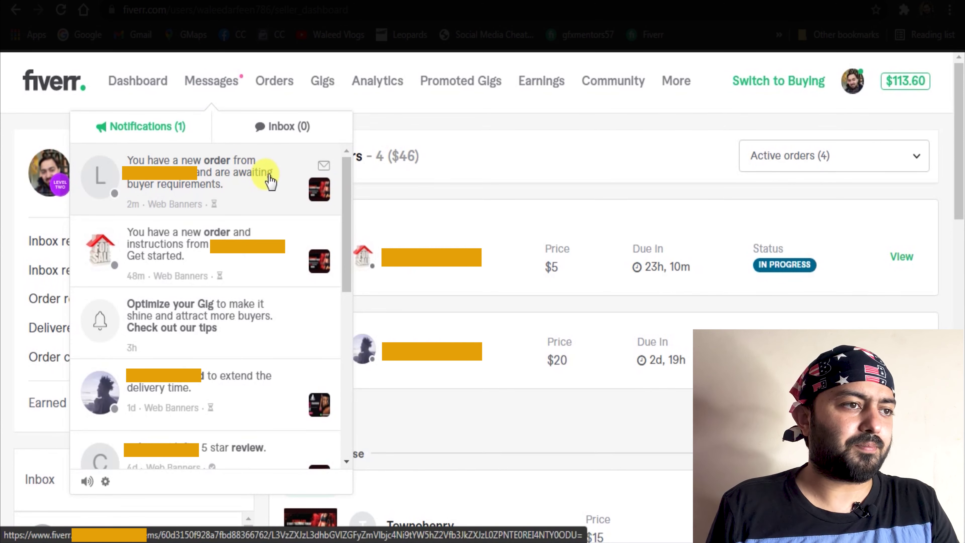
left_click(283, 176)
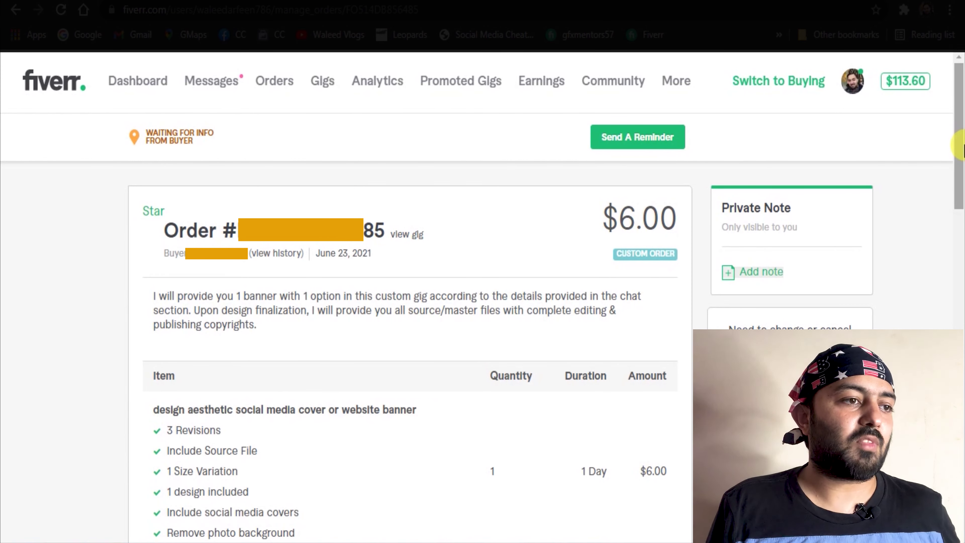
left_click_drag(960, 145, 960, 281)
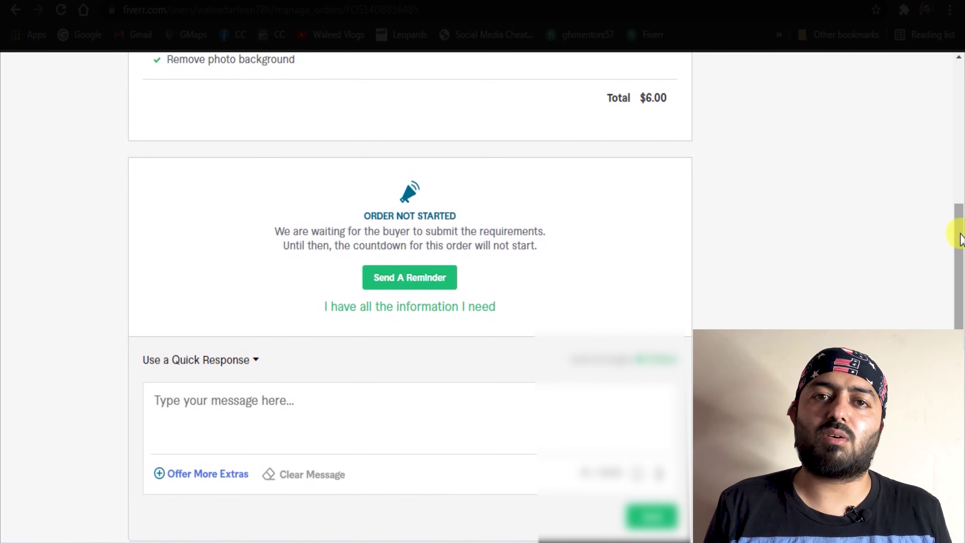
left_click_drag(955, 267, 956, 137)
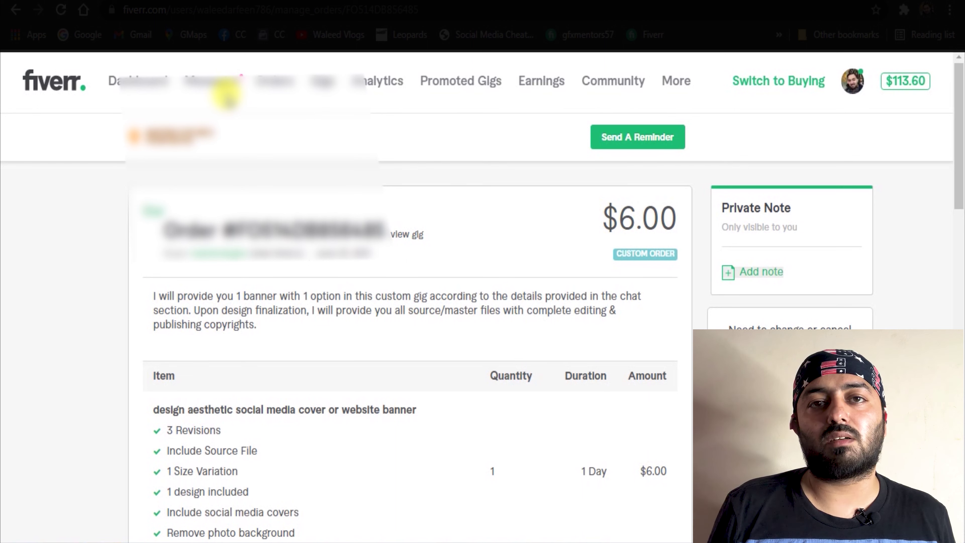
Check the notifications list from the order page and reload the seller dashboard with the active orders
left_click(211, 81)
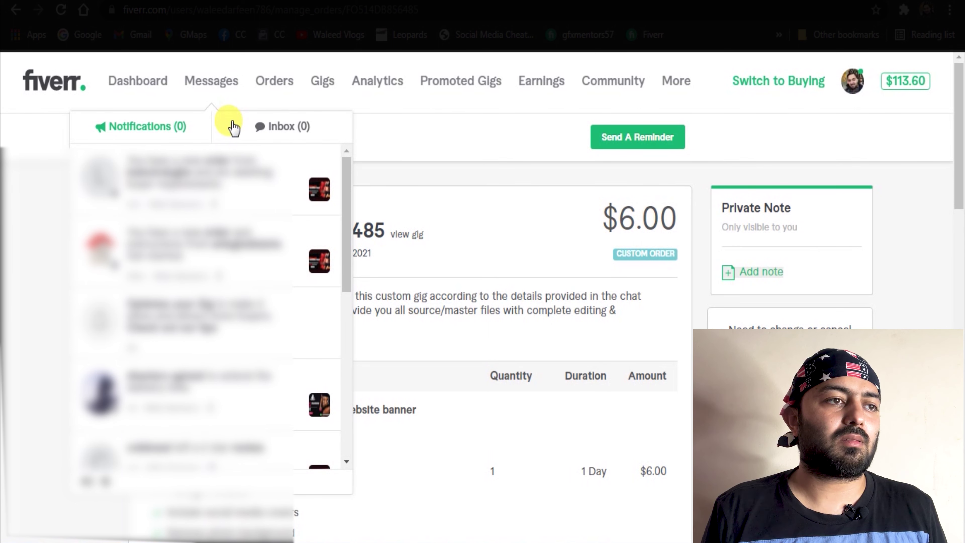
left_click(131, 81)
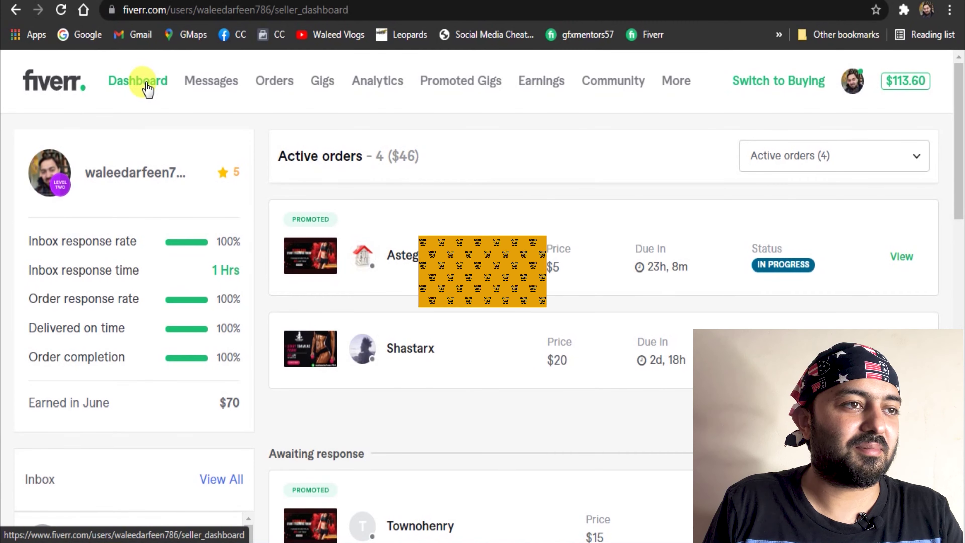
left_click(149, 88)
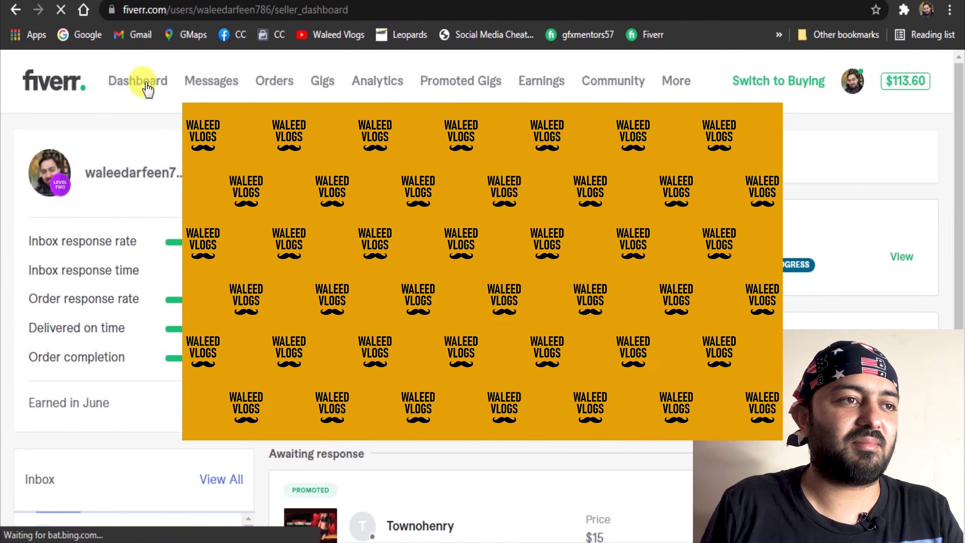